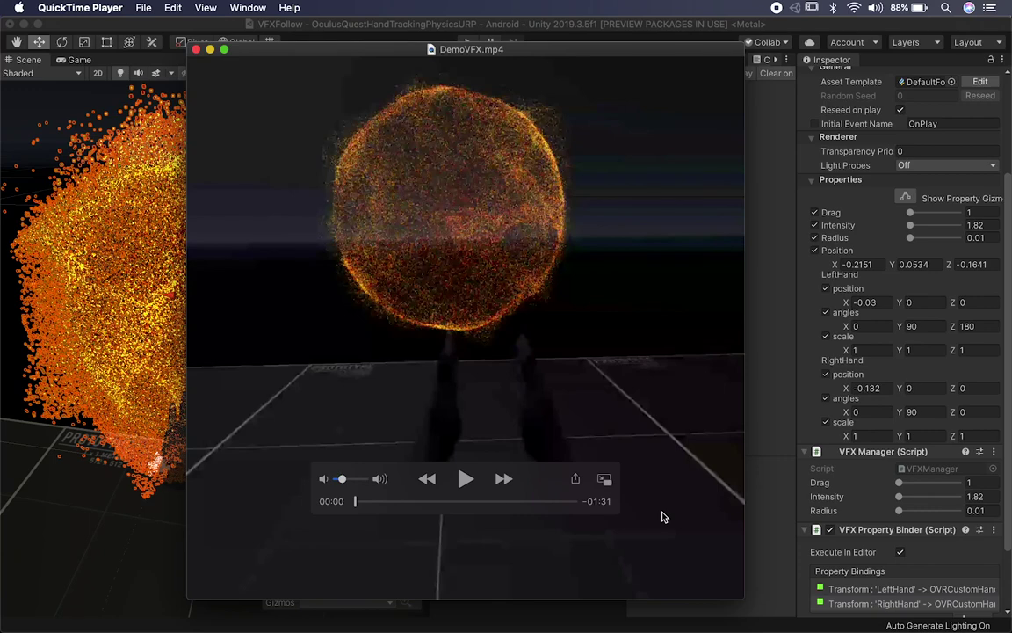
Step: Play the DemoVFX.mp4 demo video of the hand-controlled particle effect
key("space")
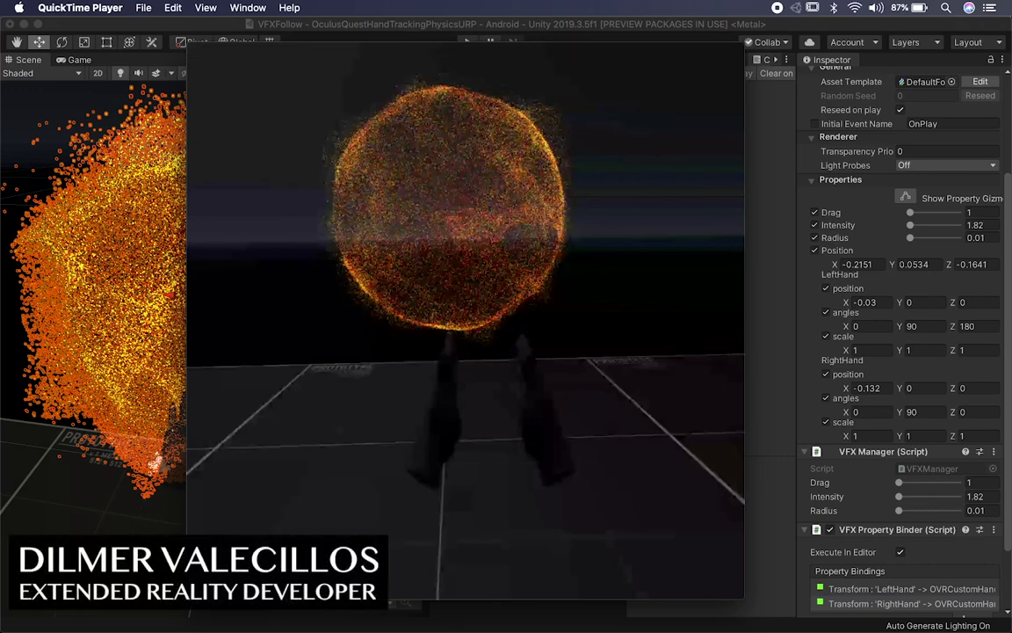
left_click(459, 479)
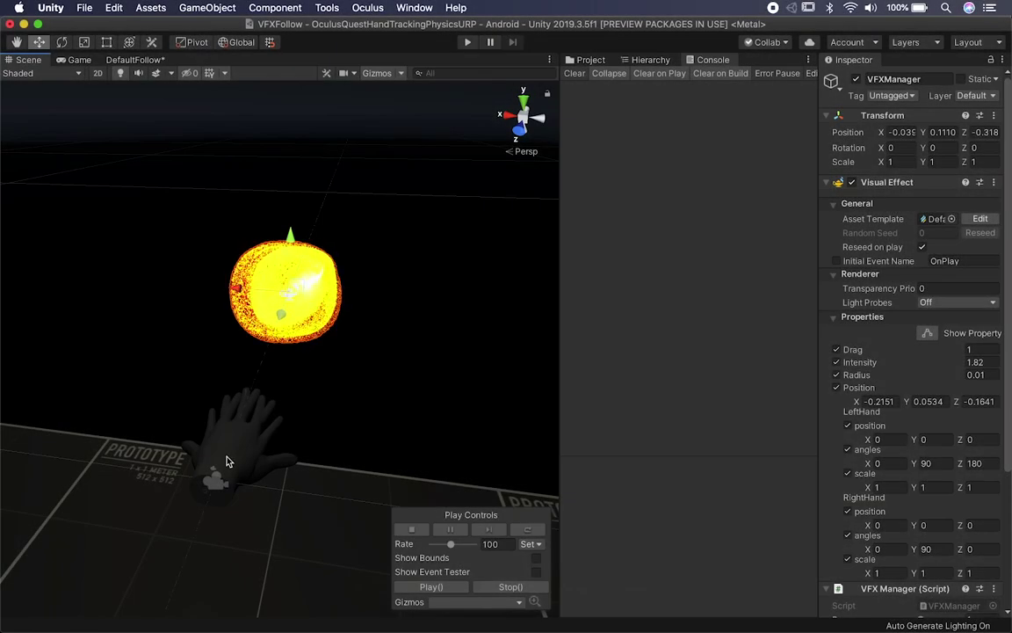
Step: Try moving the left and right hand objects apart in the scene to test the particle effect's response, and undo the moves
left_click(226, 462)
left_click_drag(178, 472, 39, 447)
key("super+z")
left_click(273, 438)
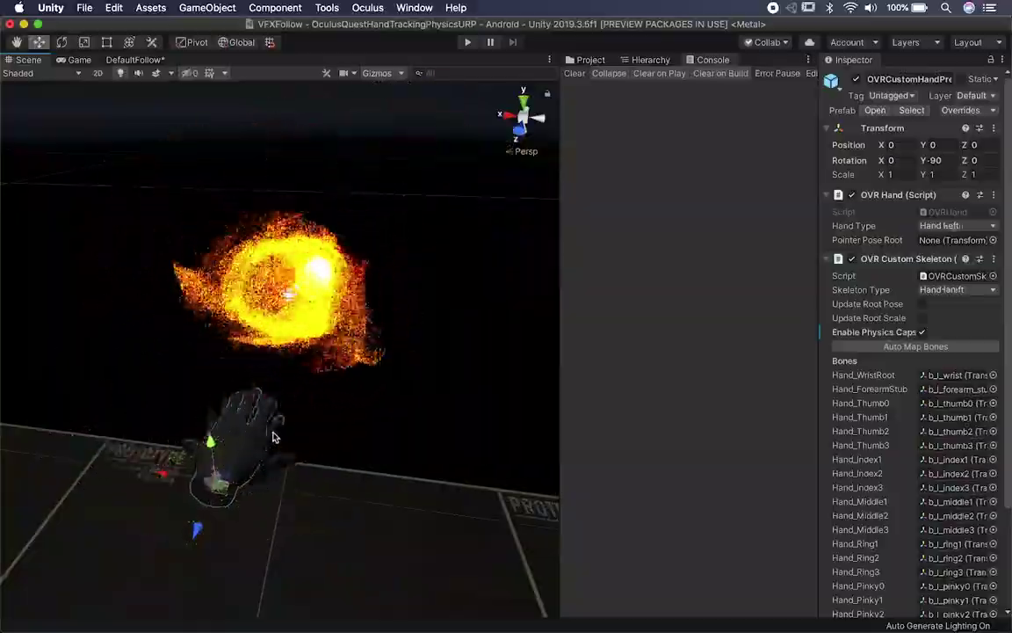
left_click_drag(171, 477, 262, 478)
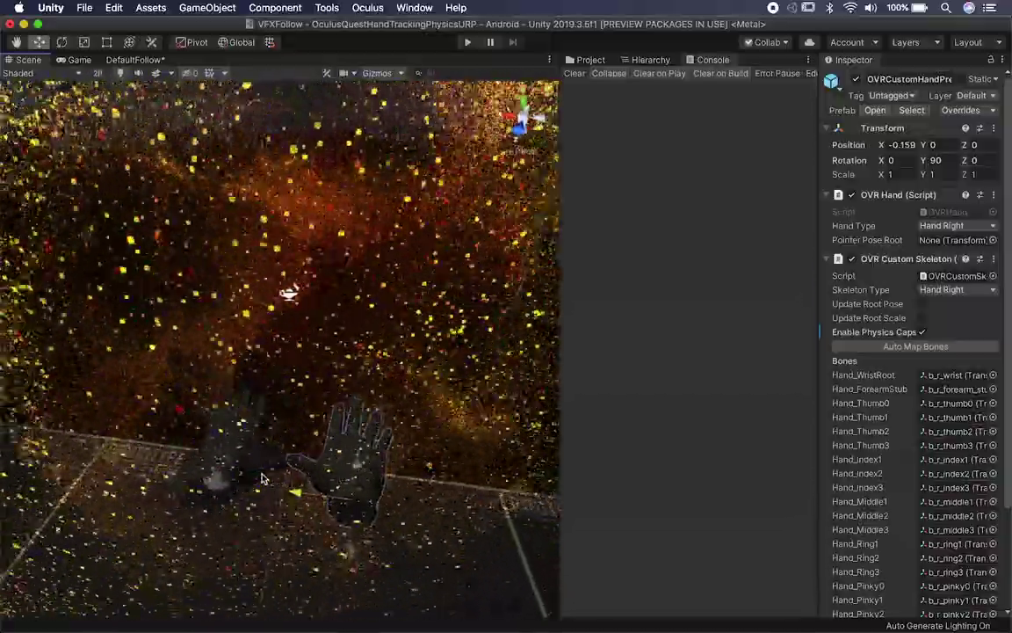
left_click_drag(243, 476, 186, 461)
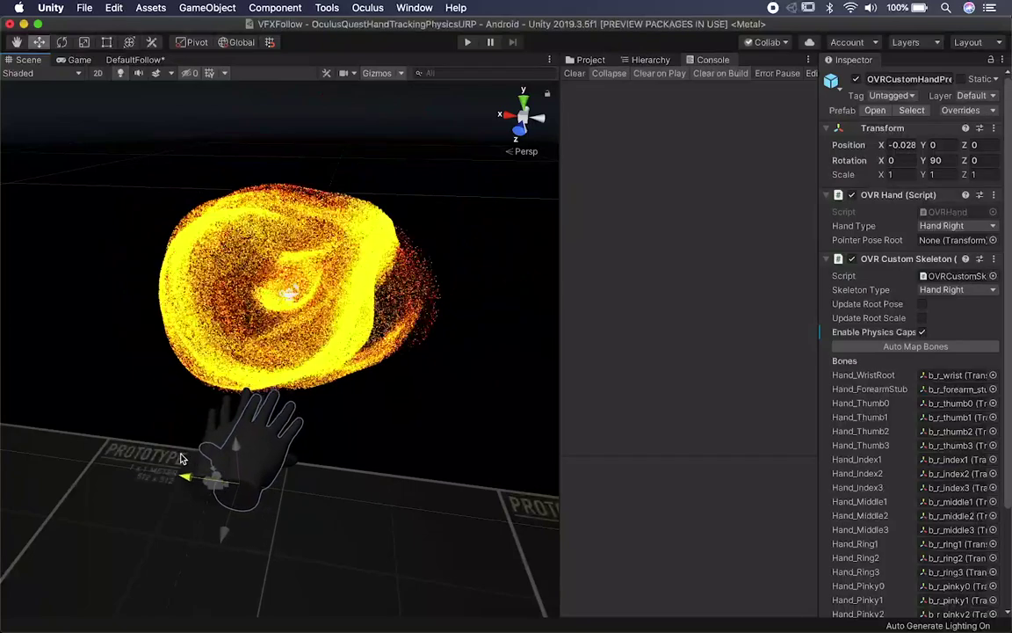
key("super+z")
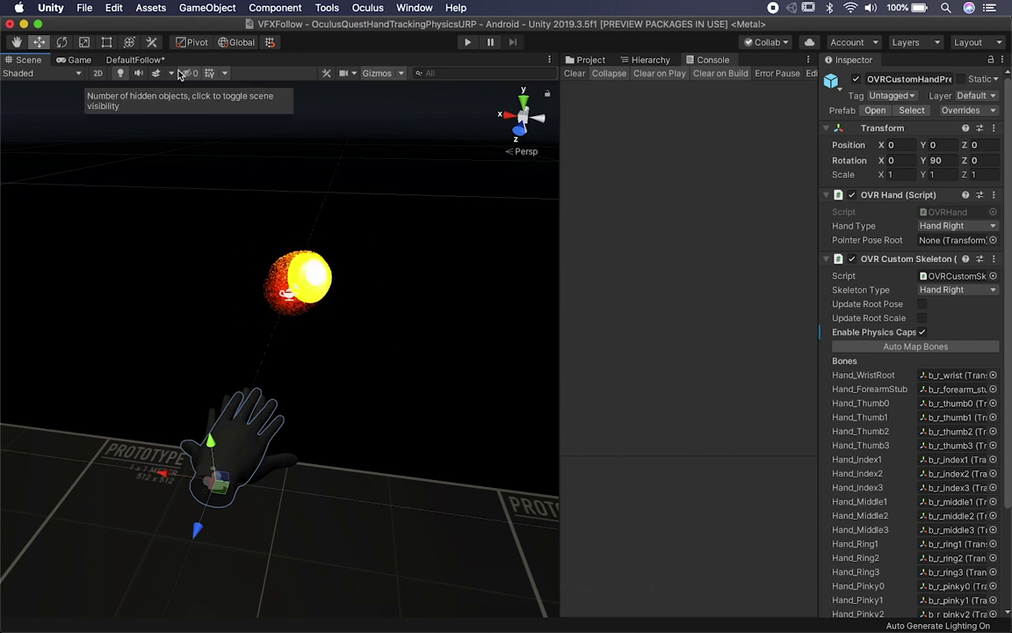
Step: Open the DefaultFollow effect graph and examine its nodes from the hand inputs to the particle contexts
left_click(143, 61)
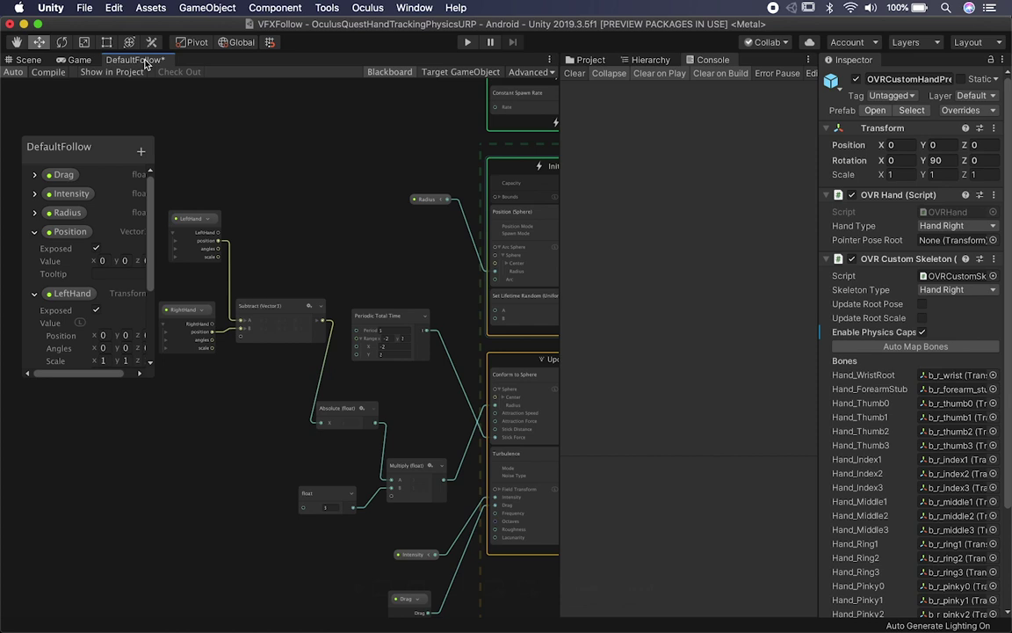
middle_click_drag(334, 149, 326, 74)
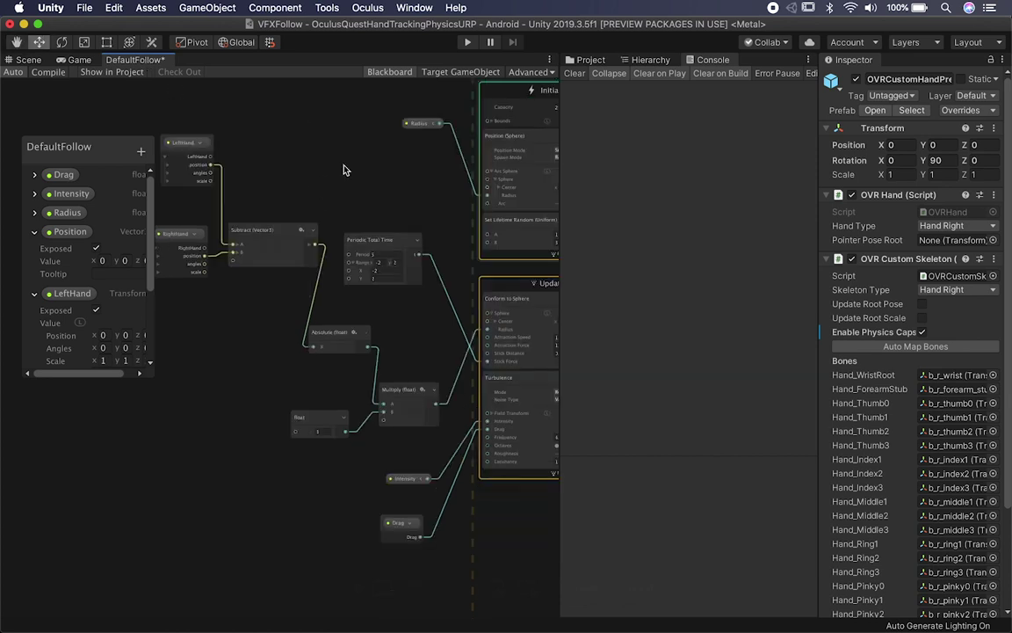
left_click_drag(559, 227, 700, 225)
middle_click_drag(309, 130, 310, 191)
left_click_drag(310, 195, 342, 257, "alt")
left_click_drag(465, 252, 466, 254)
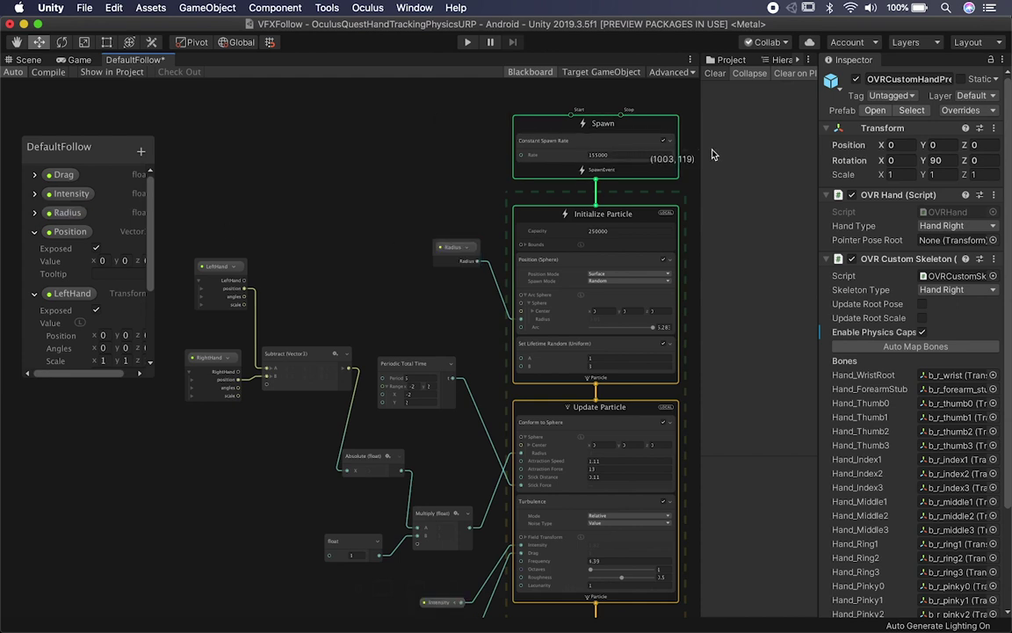
left_click_drag(702, 142, 630, 144)
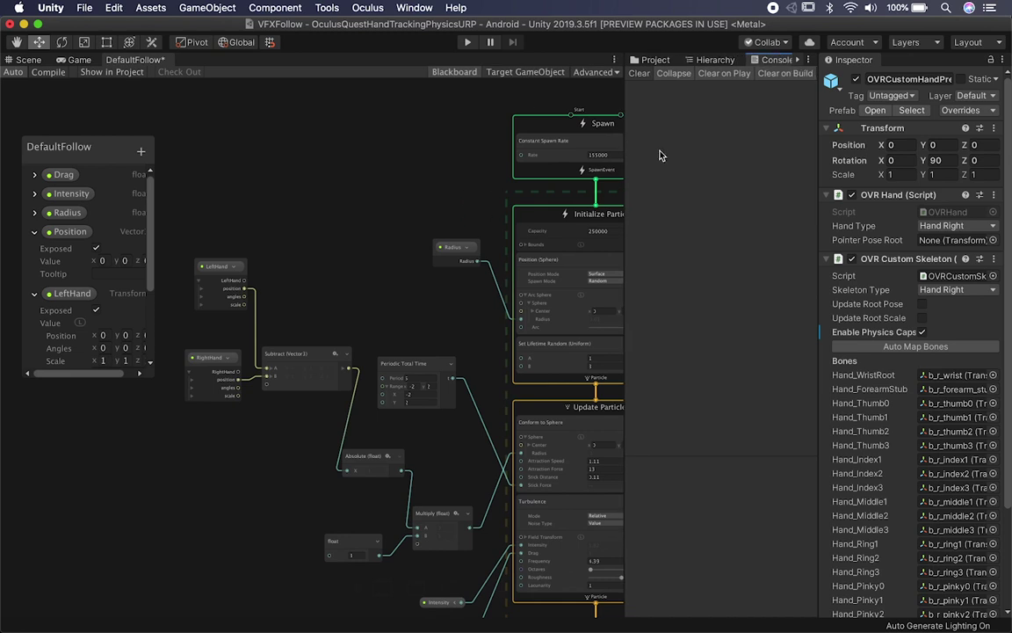
Step: Inspect the two OVRCustomHandPrefab objects under the hand anchors and the VFXManager object in the scene hierarchy
left_click(703, 61)
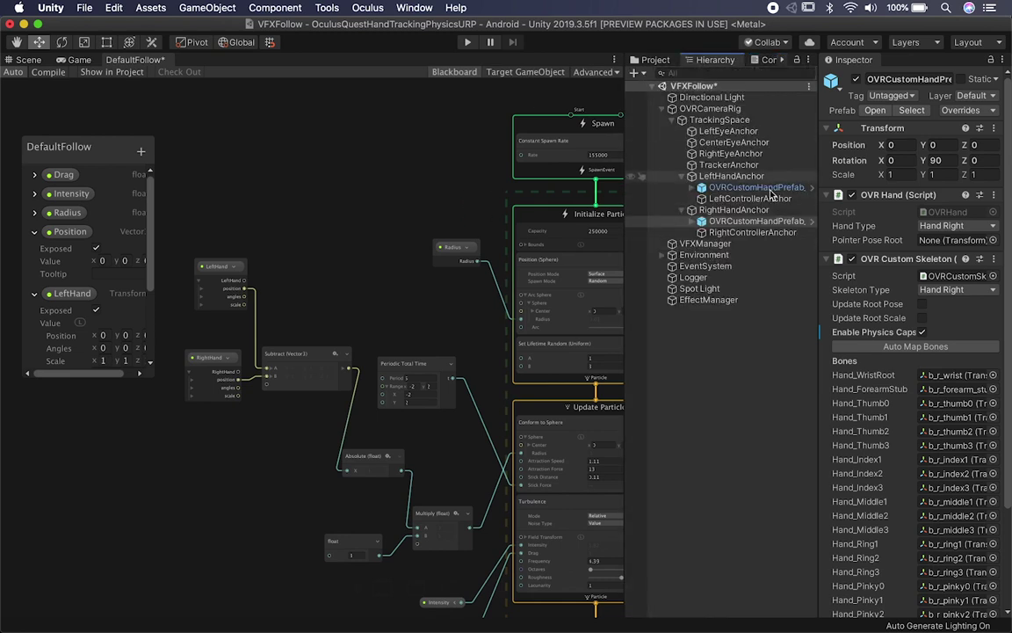
left_click(12, 61)
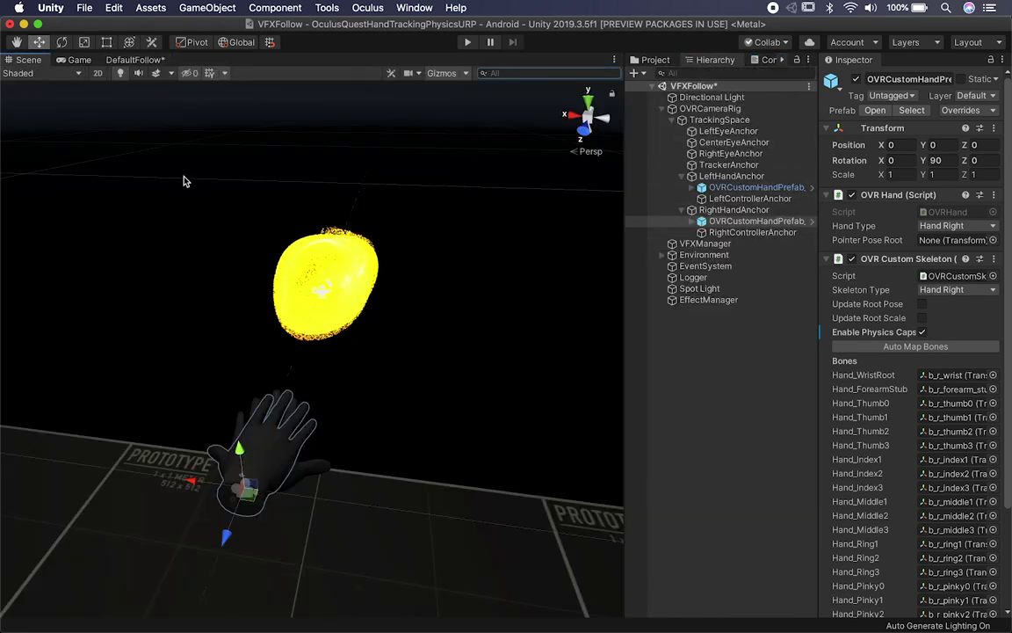
left_click(732, 188)
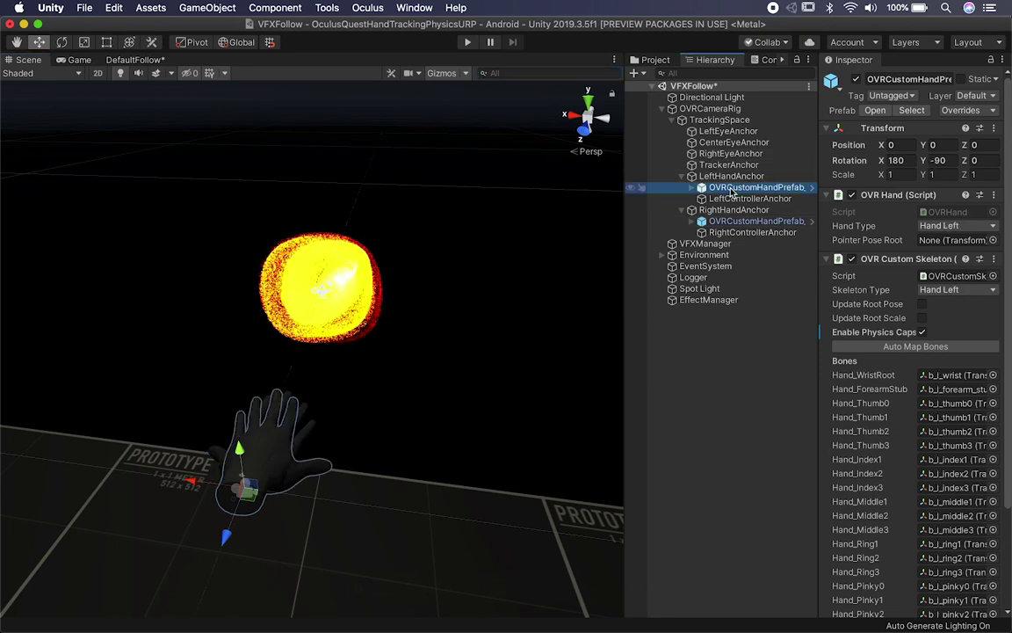
left_click(726, 221)
left_click(724, 243)
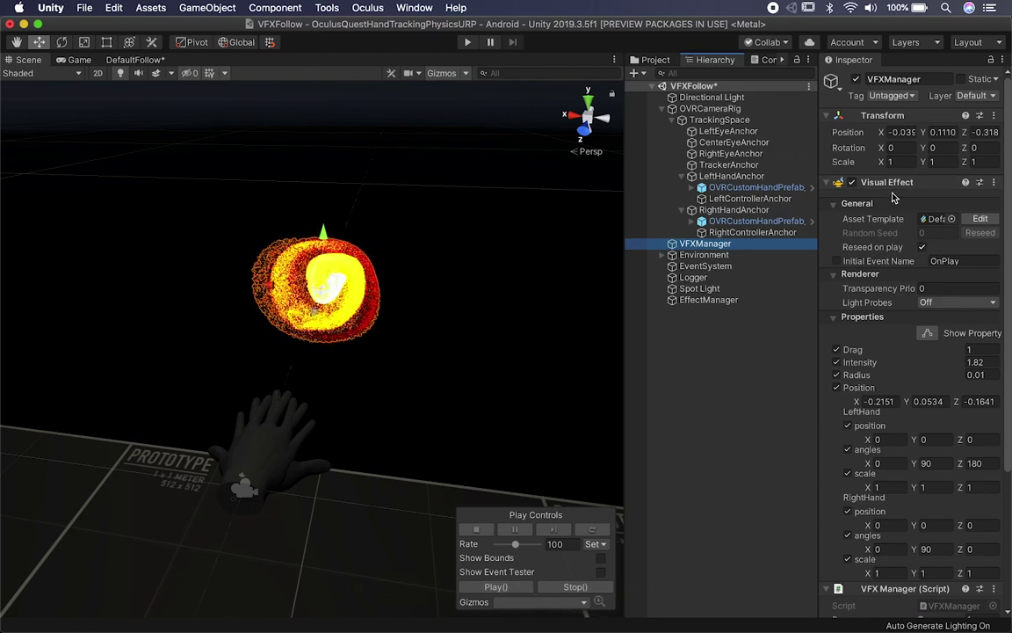
Step: Locate the VFXManager's DefaultFollow asset template among the project's VisualEffects assets
left_click(925, 219)
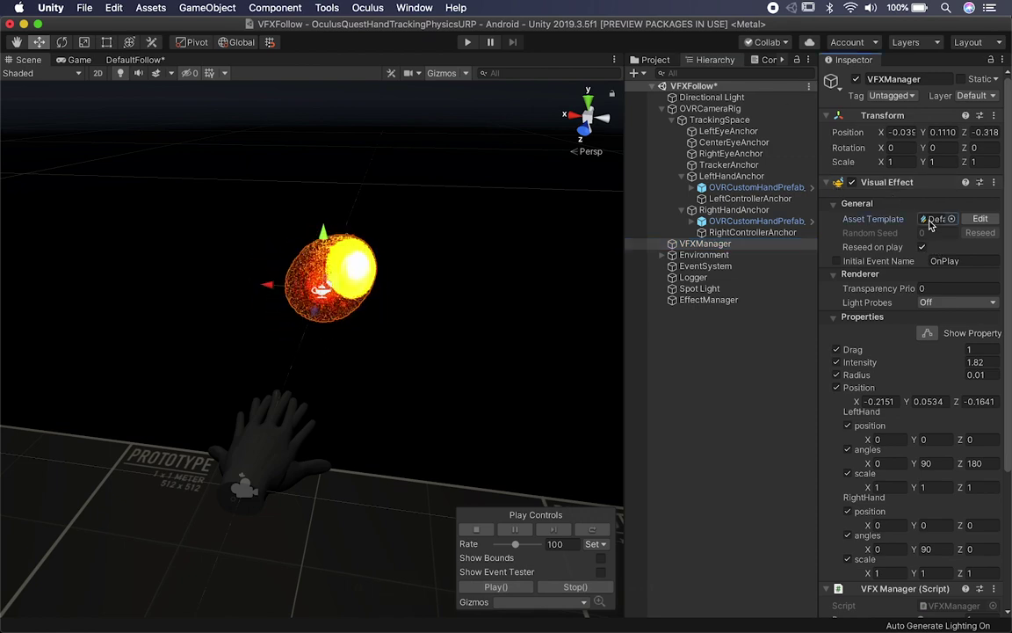
left_click(656, 60)
left_click(937, 219)
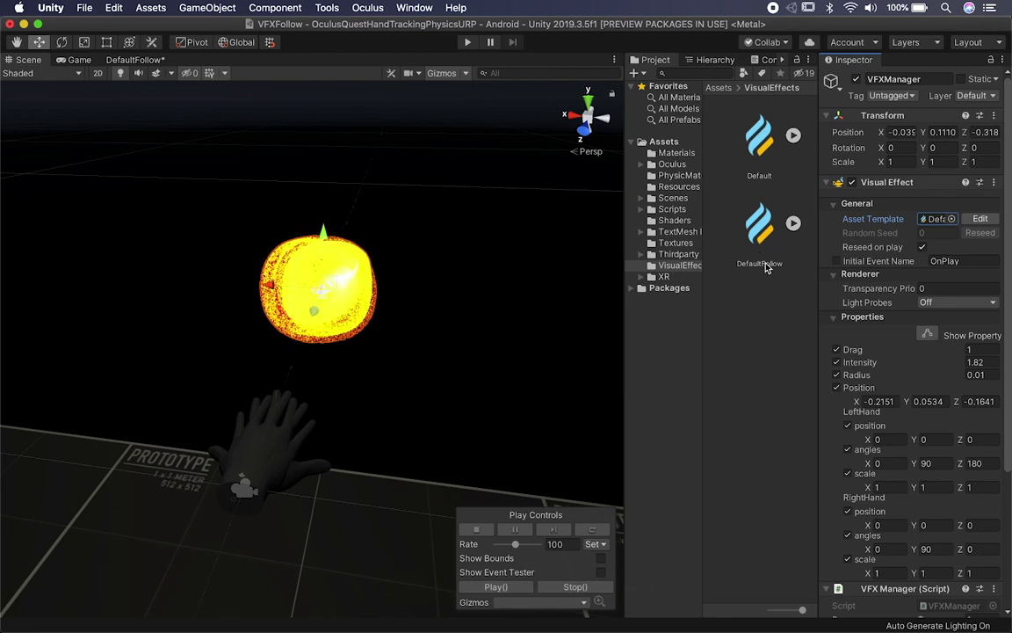
Step: Test the right hand's effect on the particles, reselect VFXManager and examine its Visual Effect properties in a wider Inspector
left_click(235, 476)
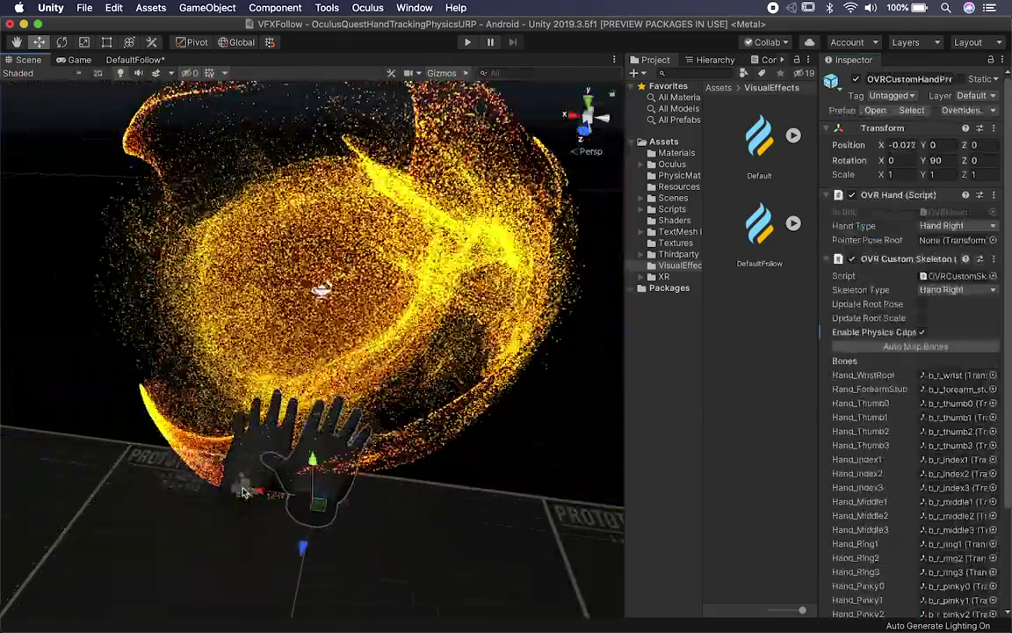
left_click(713, 60)
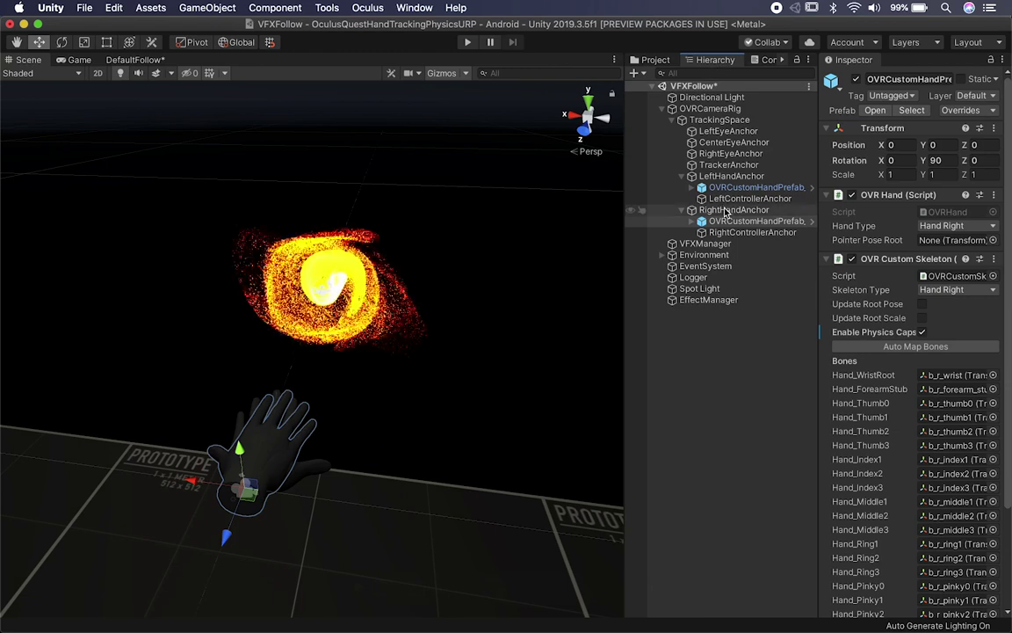
left_click(717, 245)
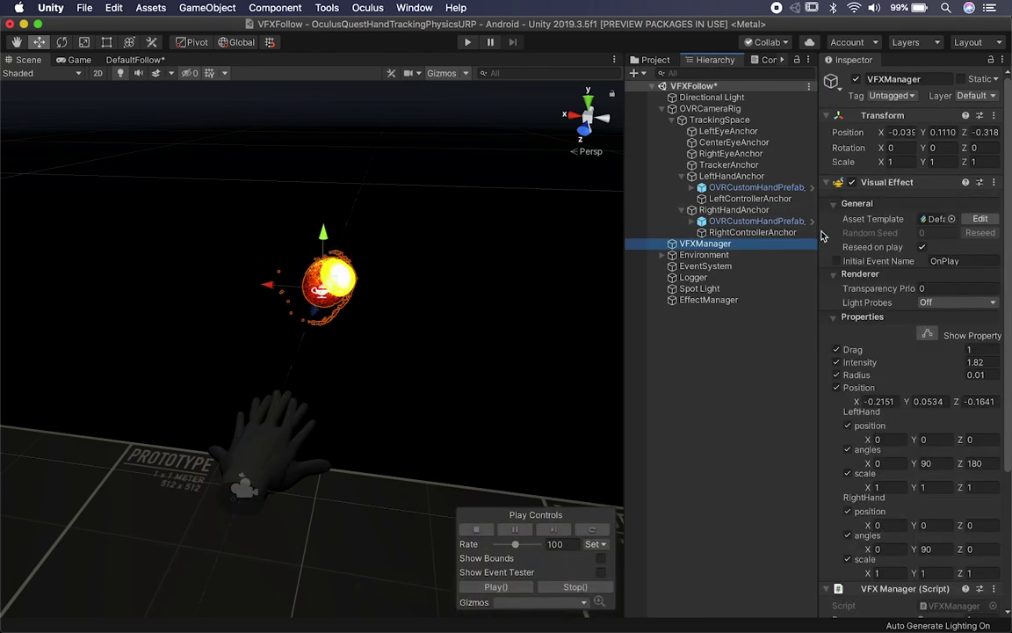
left_click_drag(817, 232, 716, 235)
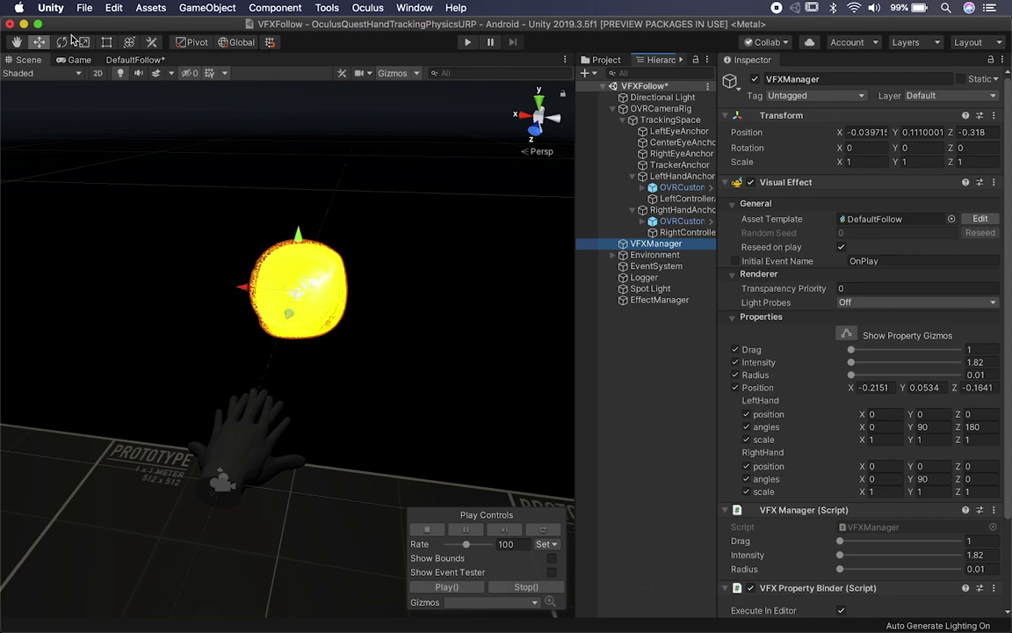
Step: Dock the DefaultFollow graph beside the Scene view and enlarge the graph area
left_click(132, 60)
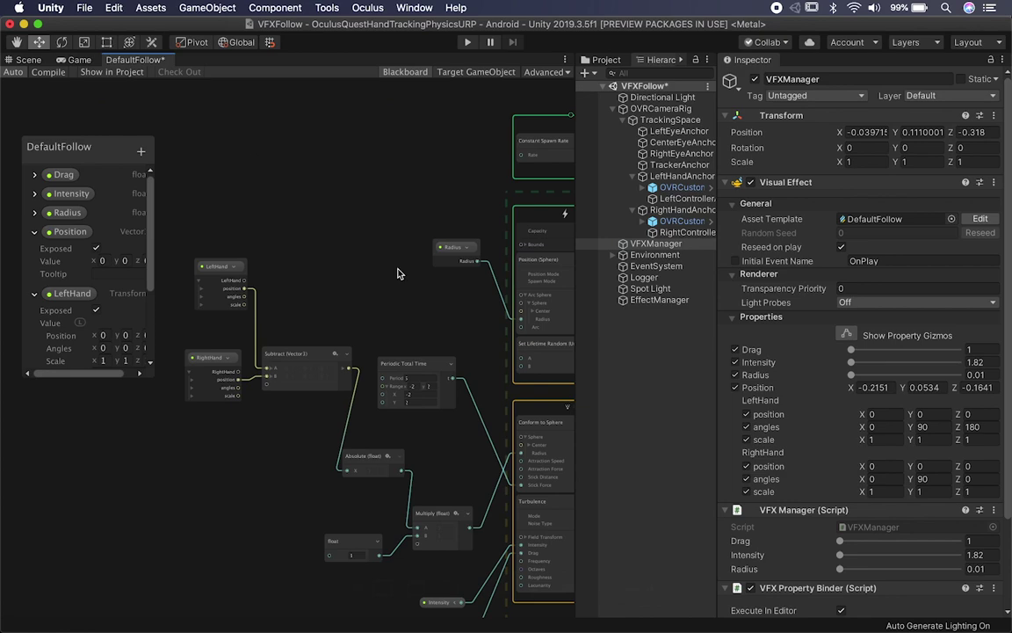
left_click_drag(130, 60, 510, 274)
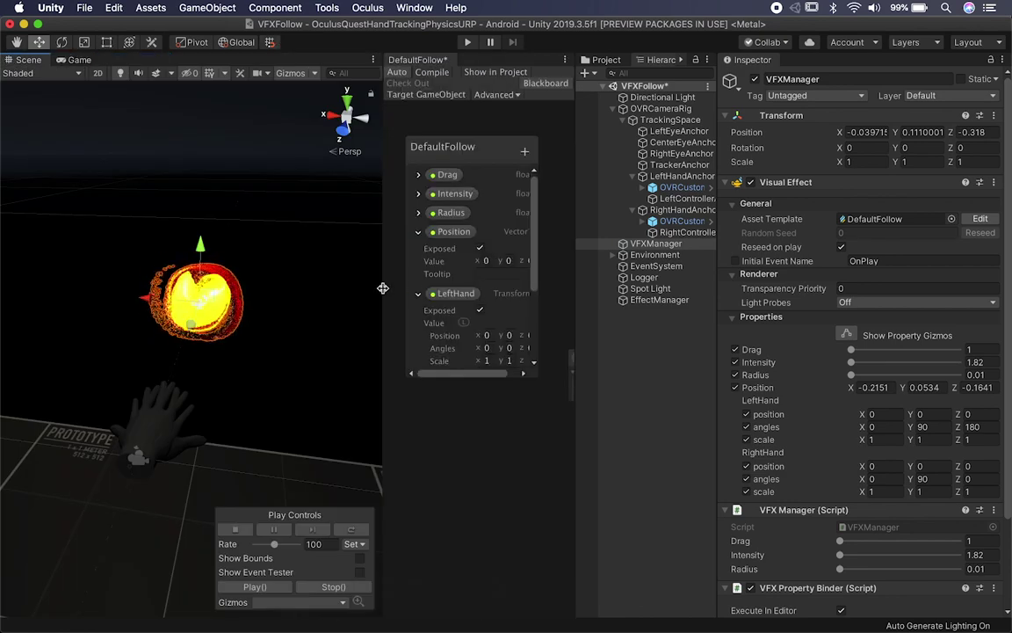
left_click_drag(195, 246, 179, 248)
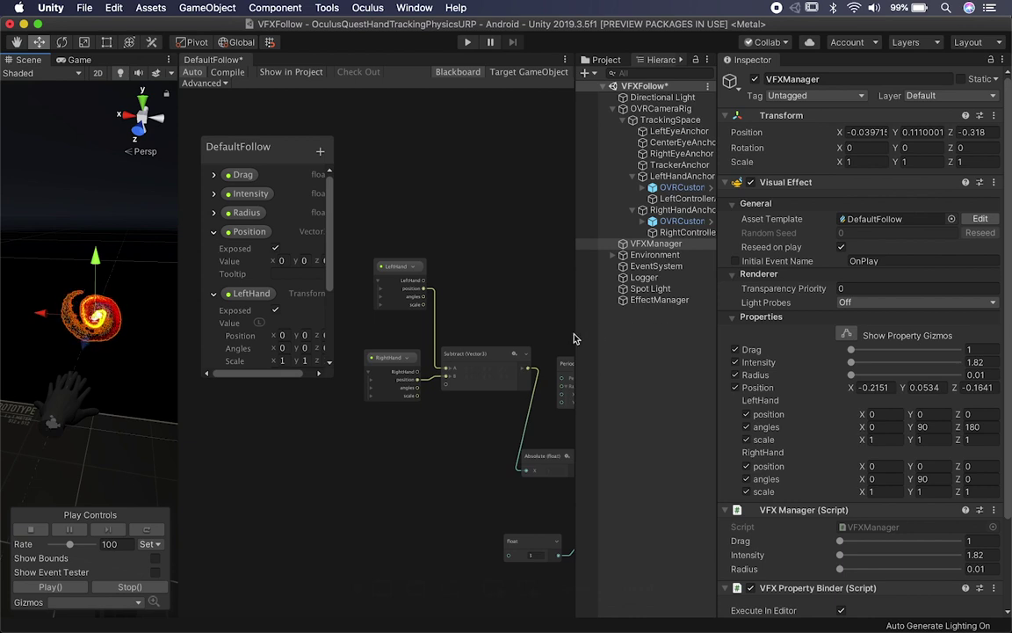
left_click_drag(576, 333, 676, 329)
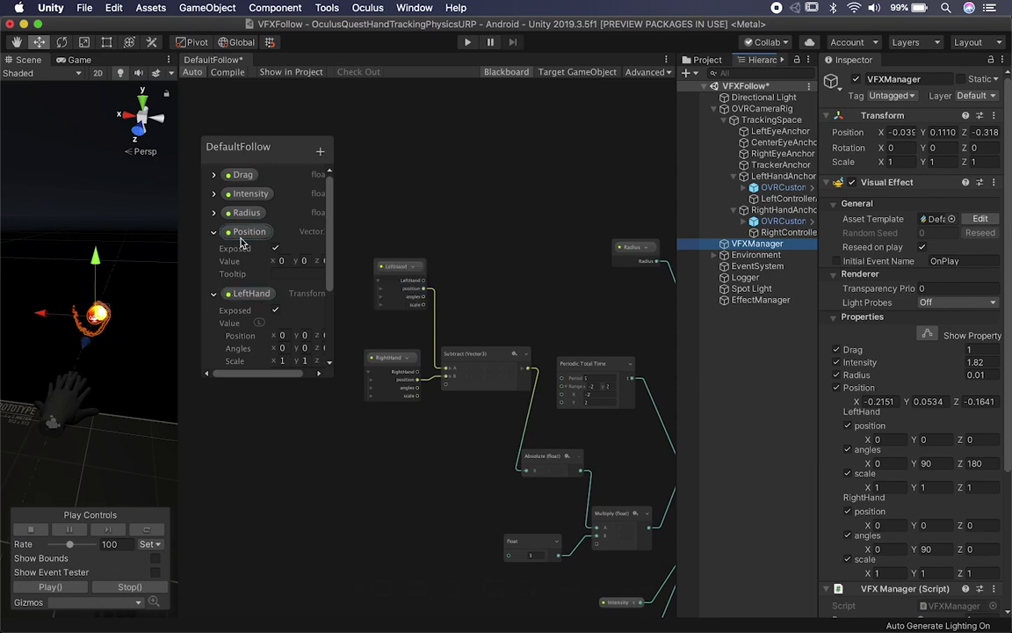
Step: Collapse the LeftHand and RightHand properties, and hide the Blackboard after checking the available property types
left_click(214, 293)
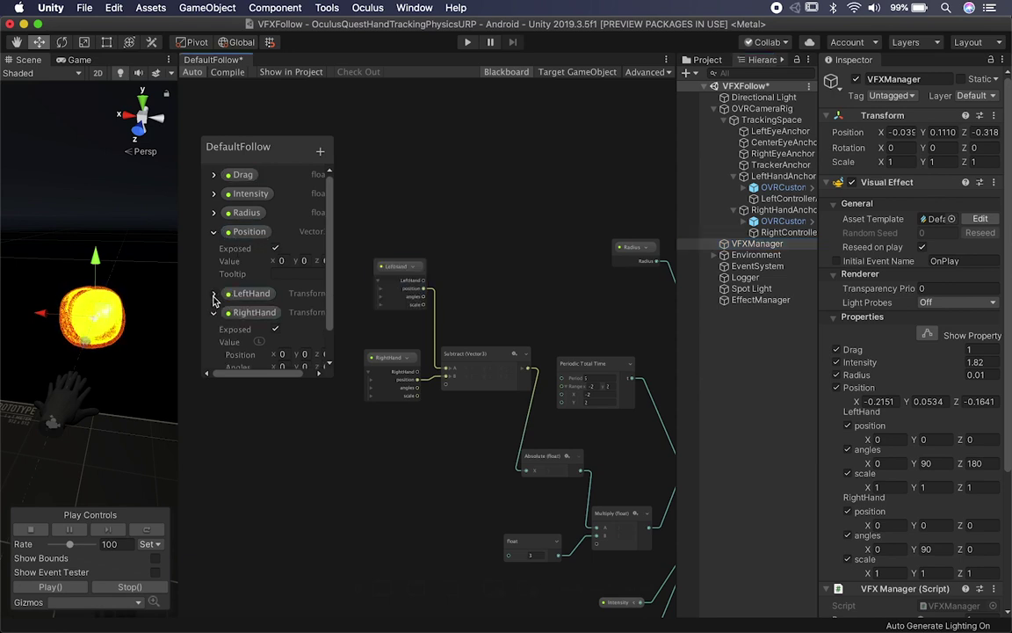
left_click(214, 313)
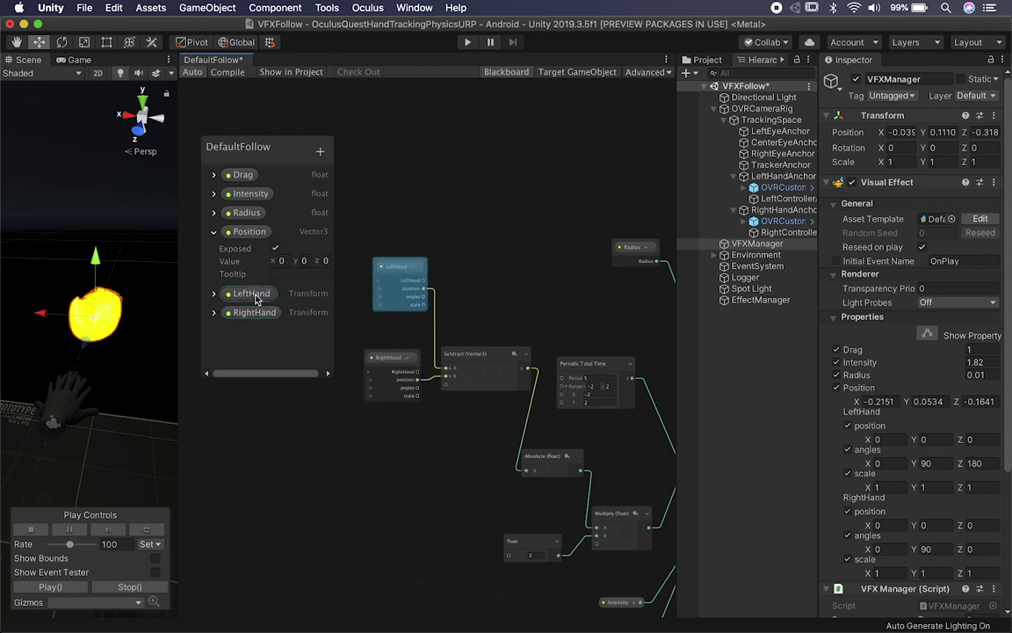
left_click(321, 152)
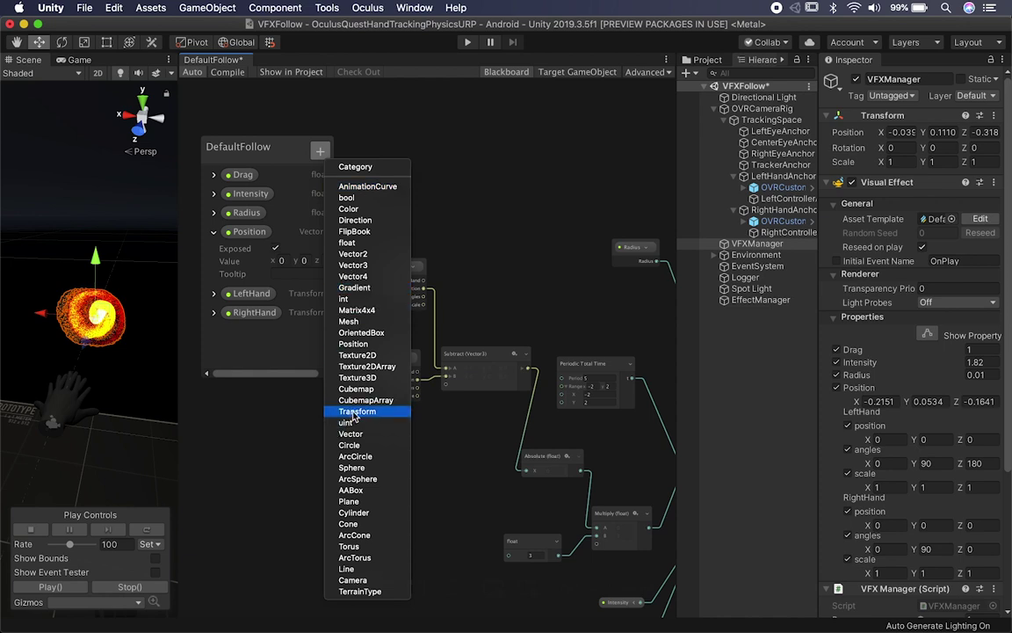
left_click(268, 425)
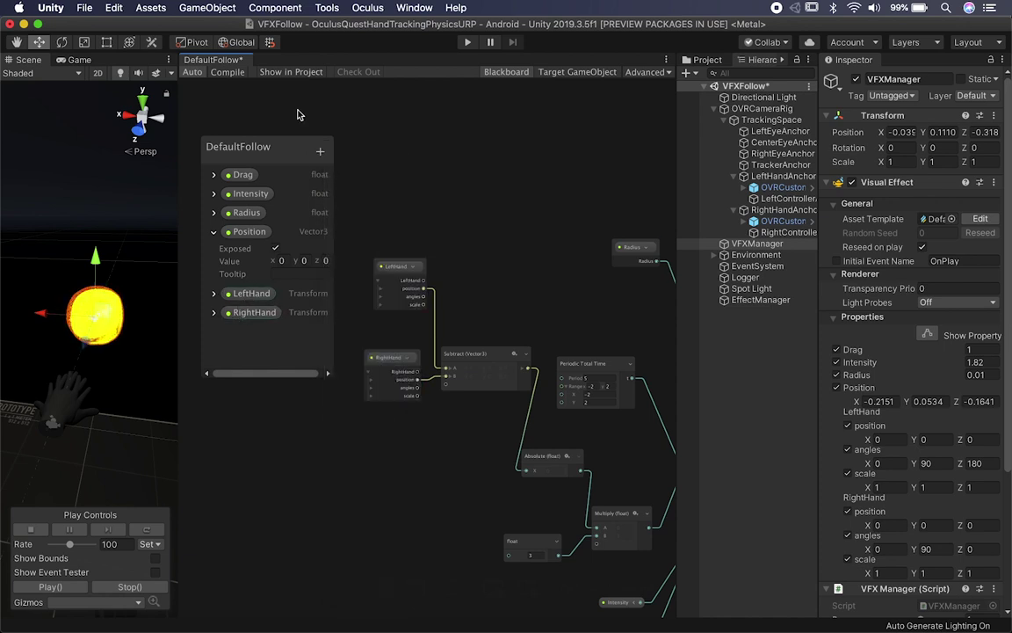
left_click(496, 71)
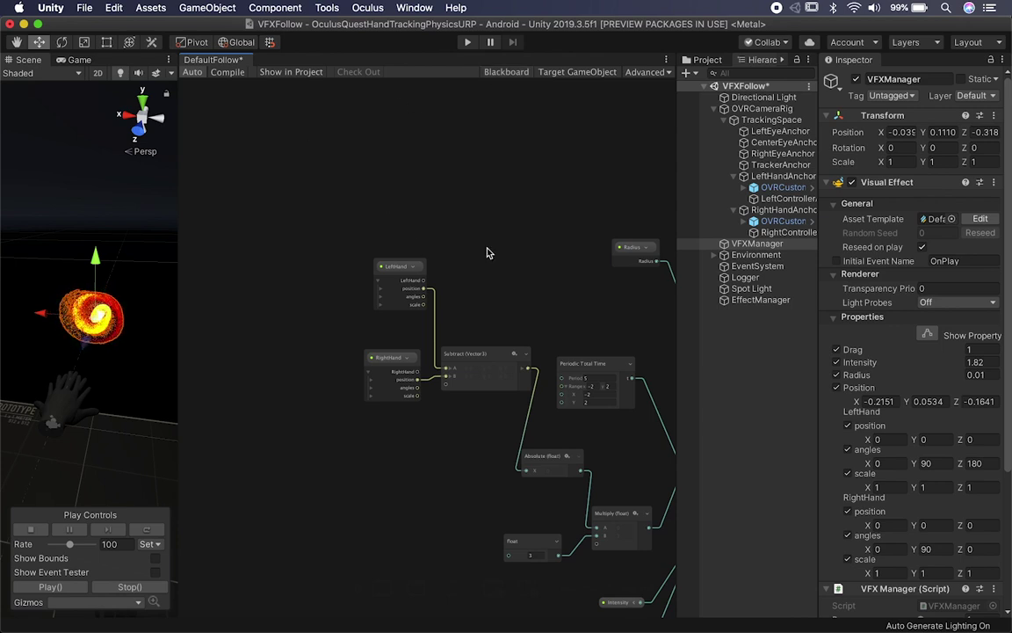
Step: Examine the Spawn, Initialize Particle and Update Particle contexts and the nodes connected to them
middle_click_drag(521, 271, 252, 249)
middle_click_drag(324, 162, 245, 193)
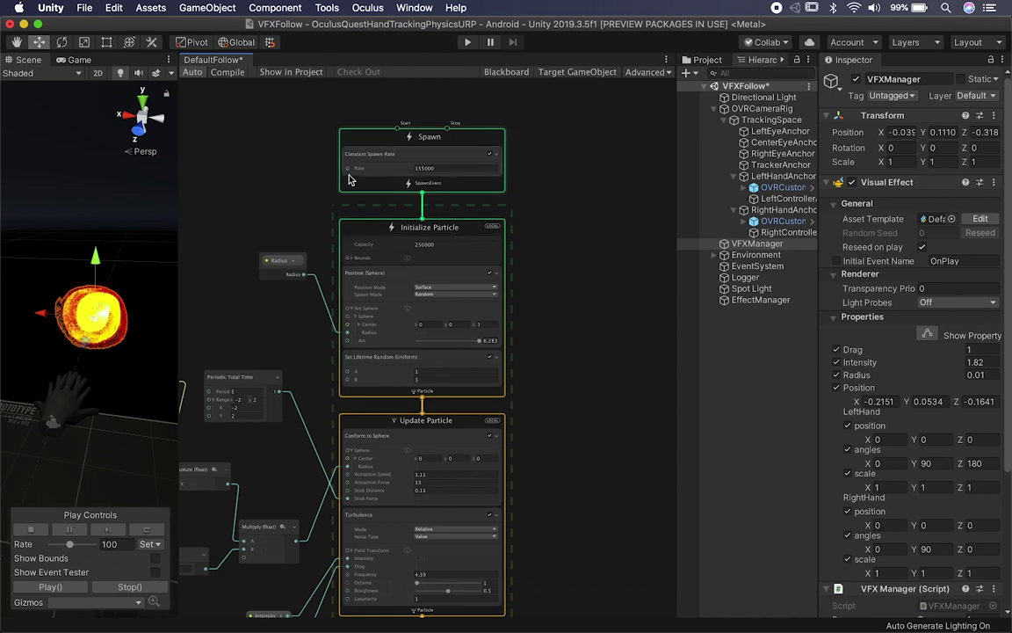
middle_click_drag(292, 197, 364, 162)
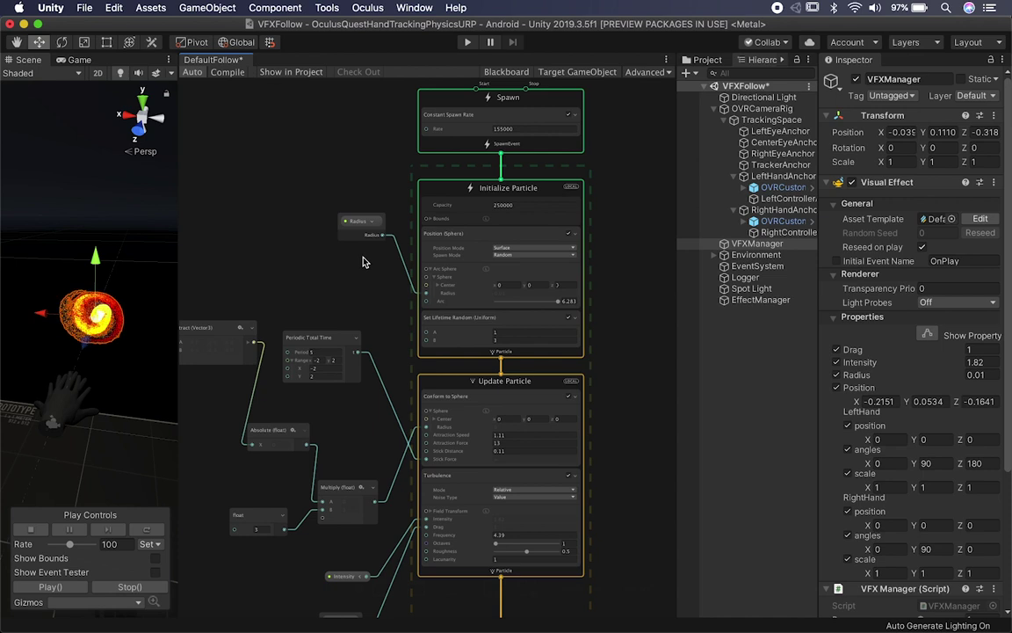
middle_click_drag(619, 167, 585, 209)
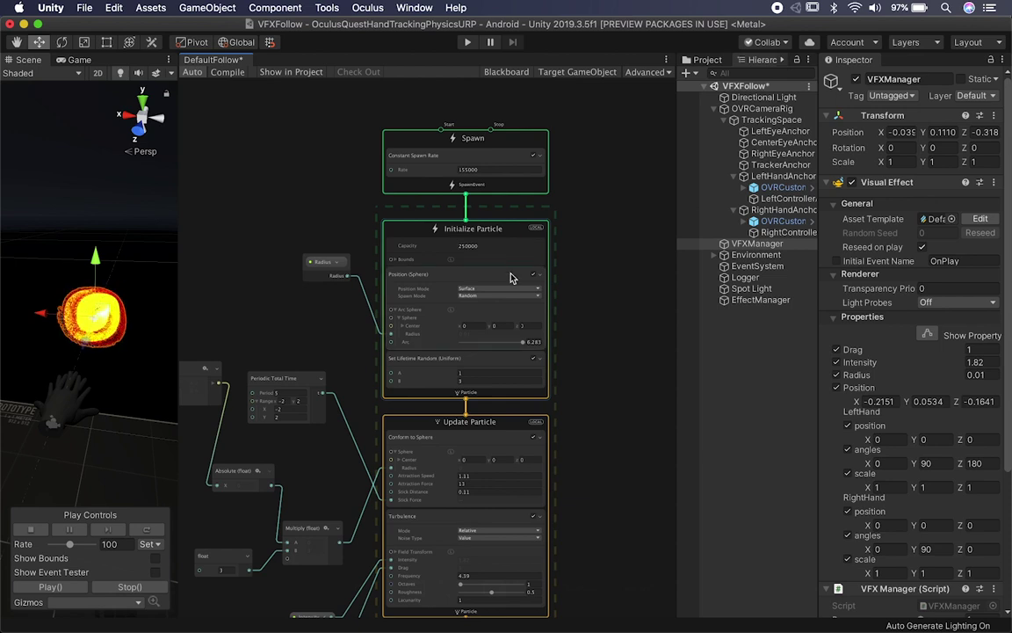
left_click_drag(576, 395, 651, 352, "alt")
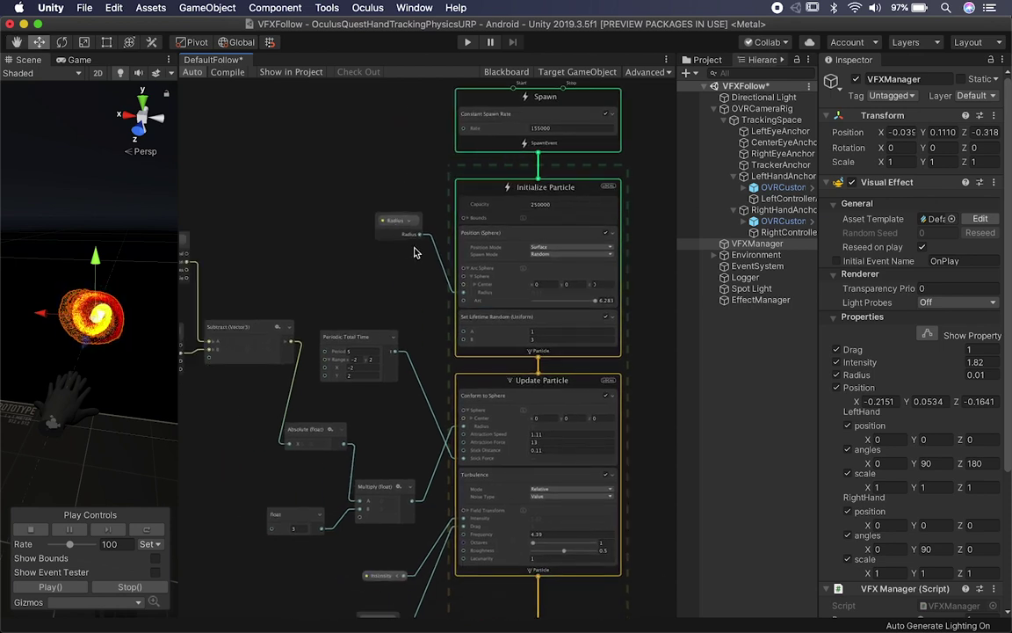
left_click_drag(368, 284, 467, 213, "alt")
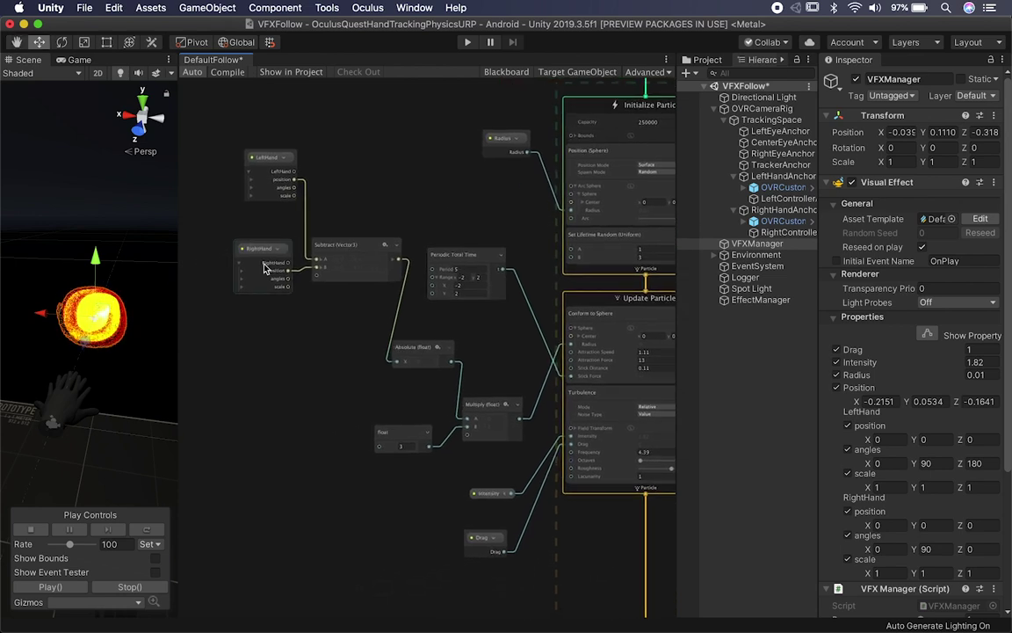
Step: Reposition the RightHand and LeftHand nodes farther from the Subtract node and from each other
left_click_drag(244, 248, 214, 313)
left_click(313, 156)
left_click_drag(313, 157, 243, 185)
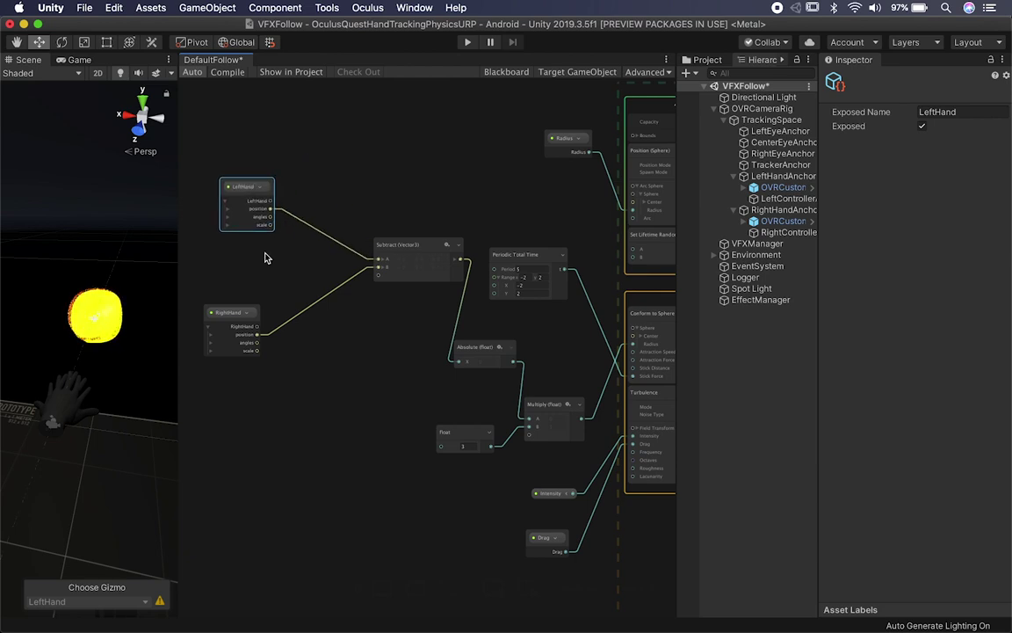
Step: Move the RightHand node up so that it sits directly beneath the LeftHand node
scroll(266, 255, "up", 2)
scroll(266, 254, "up", 1)
left_click_drag(263, 258, 306, 259, "alt")
left_click_drag(251, 344, 275, 284)
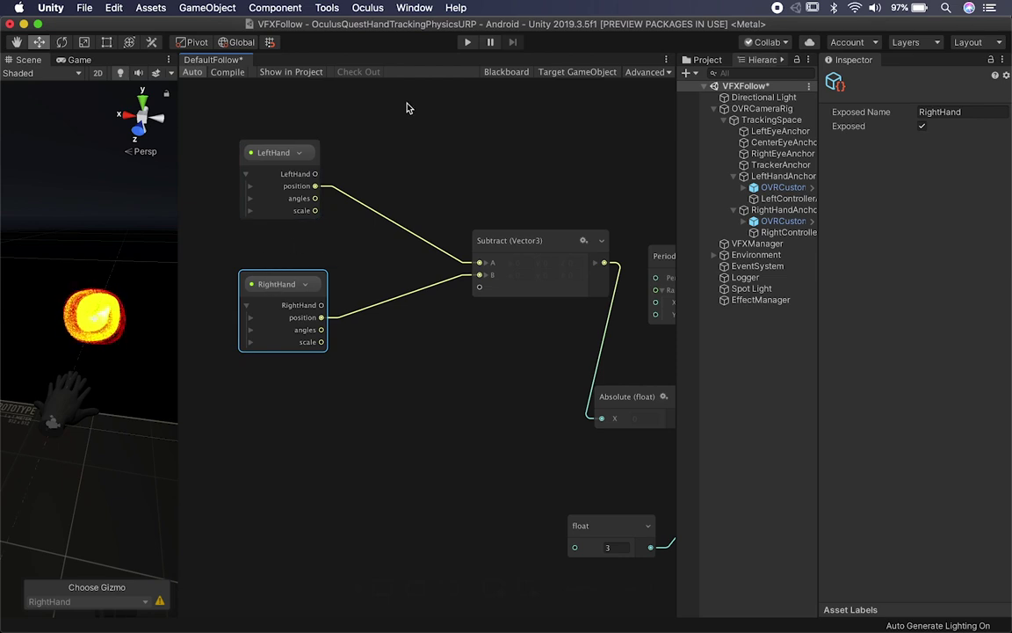
Step: Search the node library for "trans" and try adding a Transform (Position) node near the LeftHand node
right_click(396, 181)
left_click(403, 189)
type("trans")
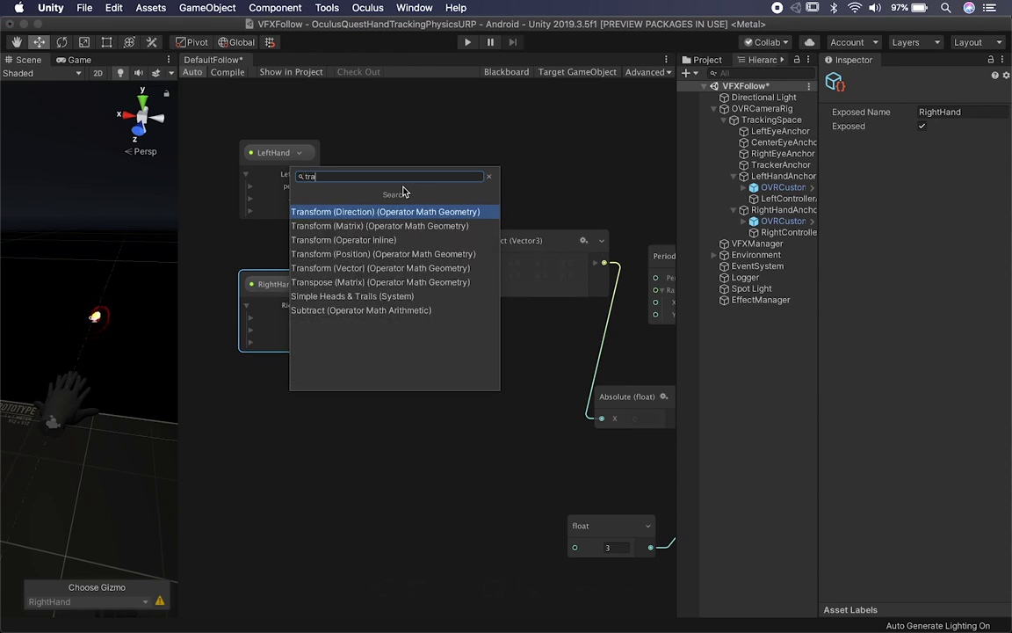
key("Down")
key("Down")
key("Down")
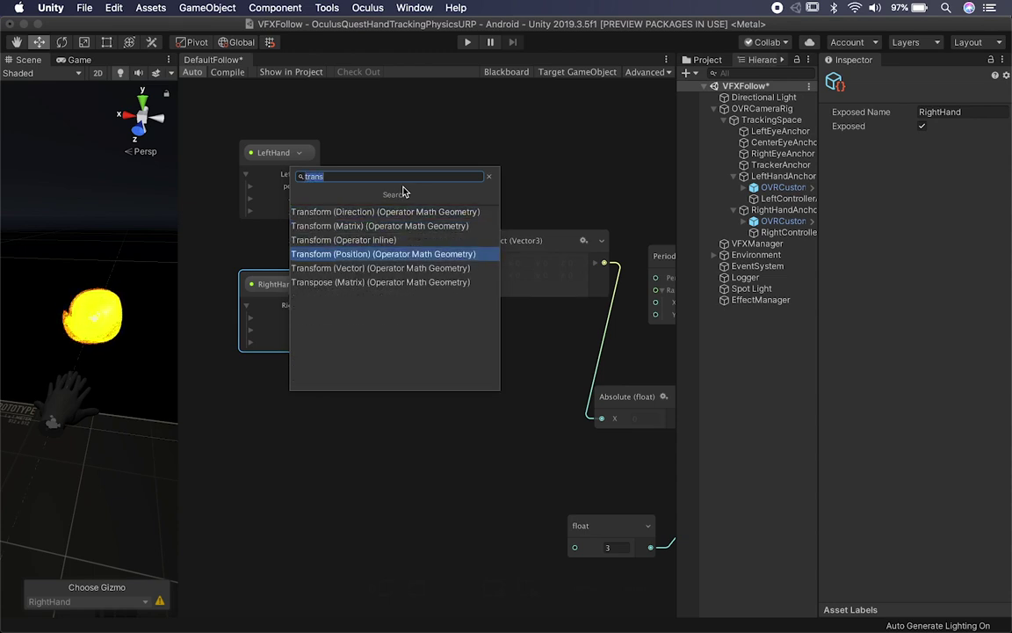
key("Return")
left_click_drag(402, 197, 405, 134)
key("super+d")
left_click(312, 178)
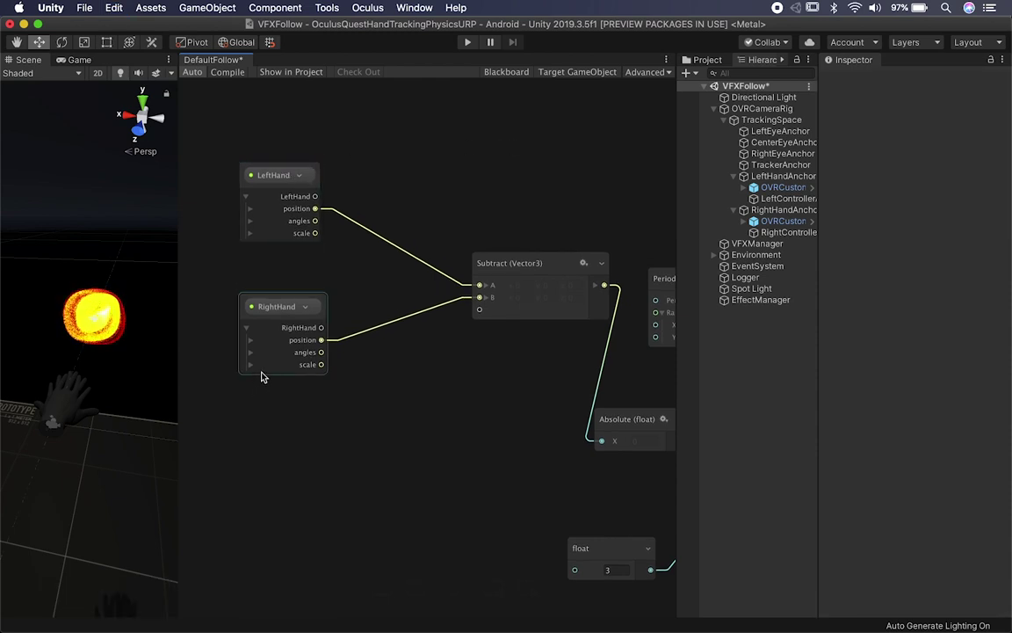
Step: Move the Subtract node closer to the LeftHand and RightHand nodes
left_click_drag(423, 384, 320, 382, "alt")
left_click_drag(406, 262, 352, 253)
left_click_drag(295, 337, 398, 344, "alt")
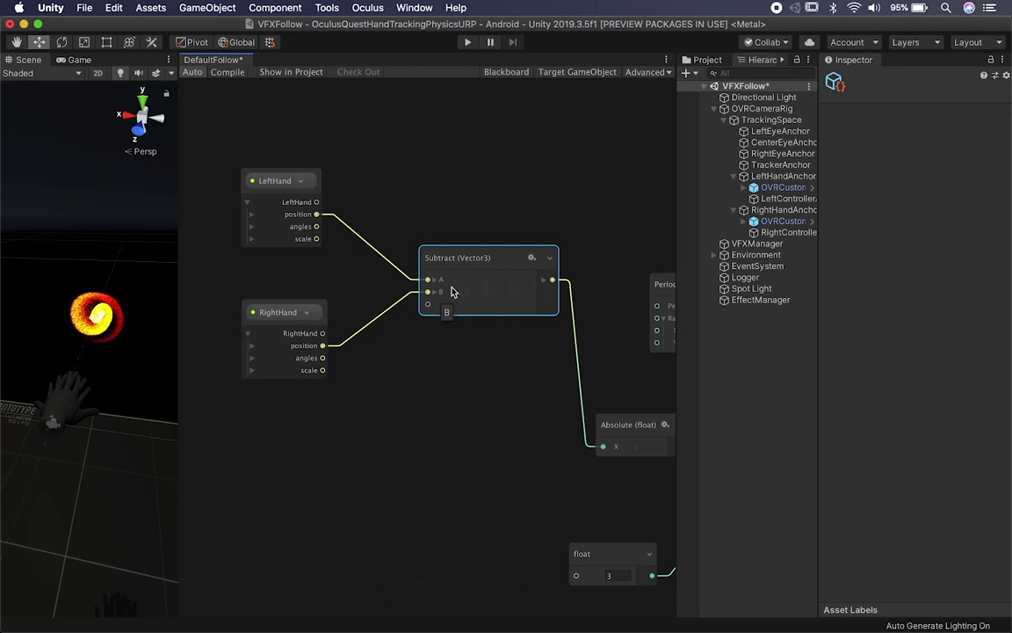
middle_click_drag(445, 325, 373, 322)
left_click_drag(459, 258, 403, 254)
Step: Move the Absolute node up and closer to the Subtract node's output
left_click(552, 423)
left_click_drag(551, 424, 479, 347)
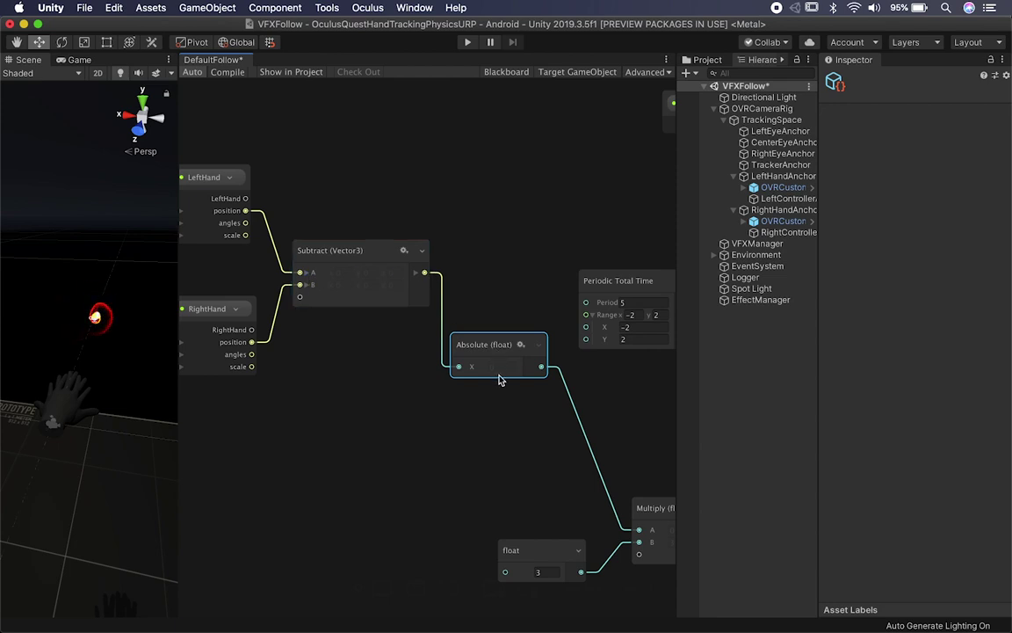
middle_click_drag(529, 436, 482, 368)
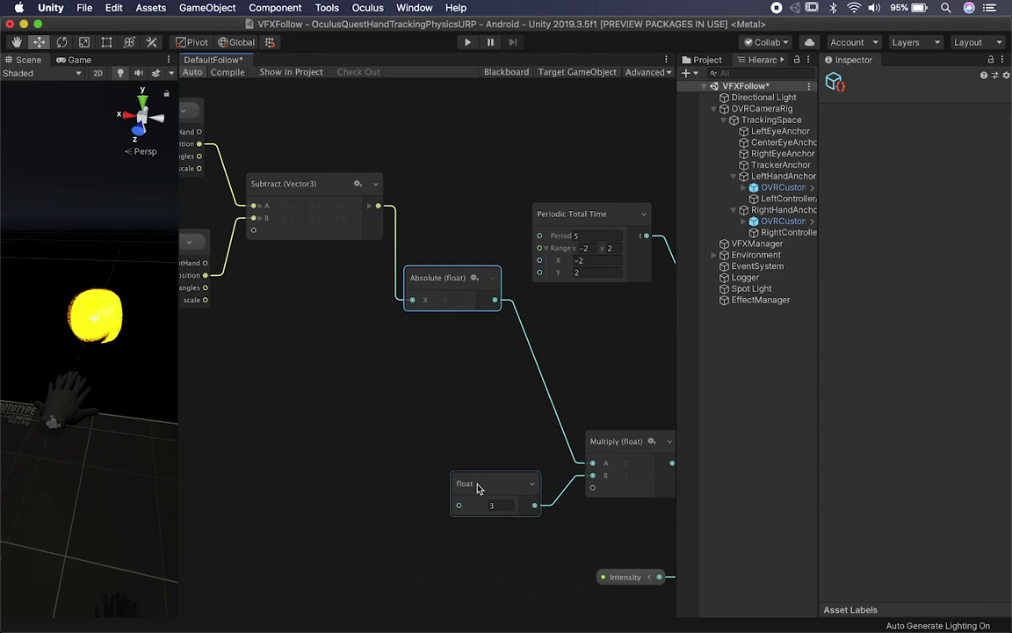
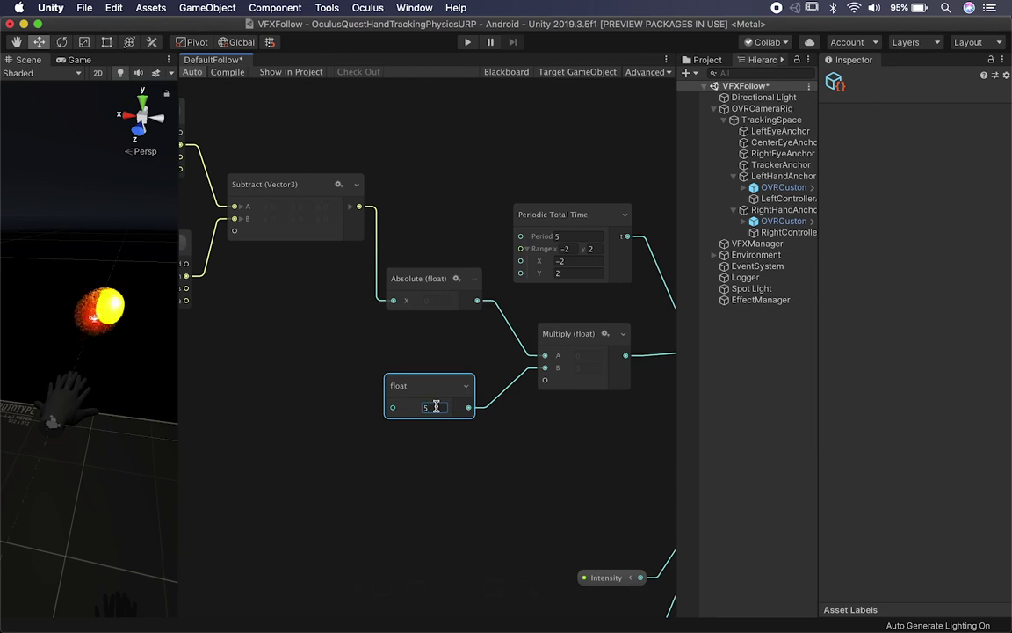
Step: Compile the graph and shift the left hand prefab along X in the scene to test the particle effect
left_click(235, 74)
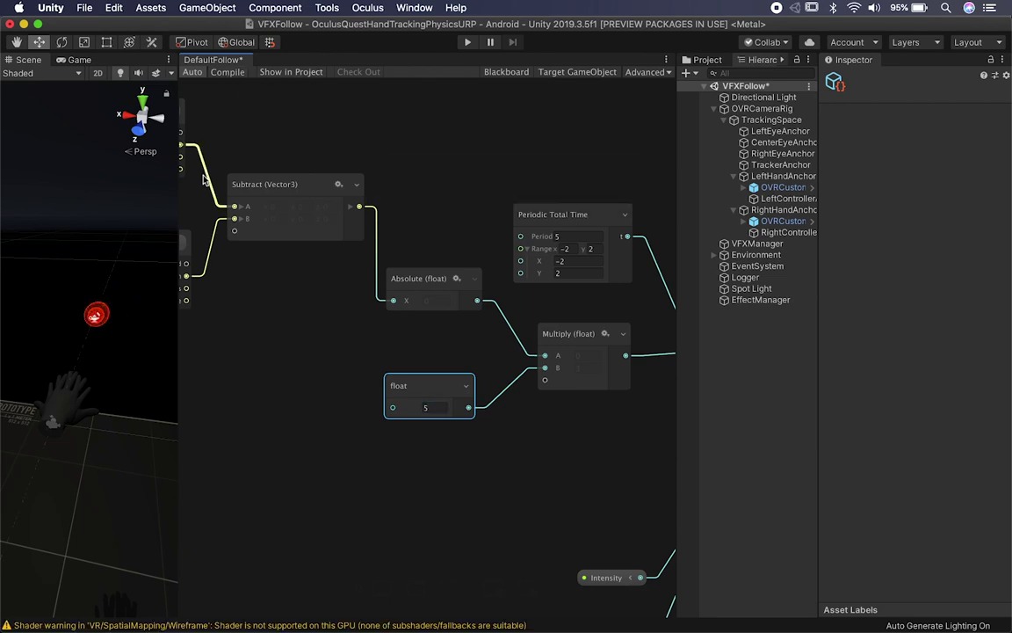
left_click_drag(181, 180, 258, 180)
left_click(59, 428)
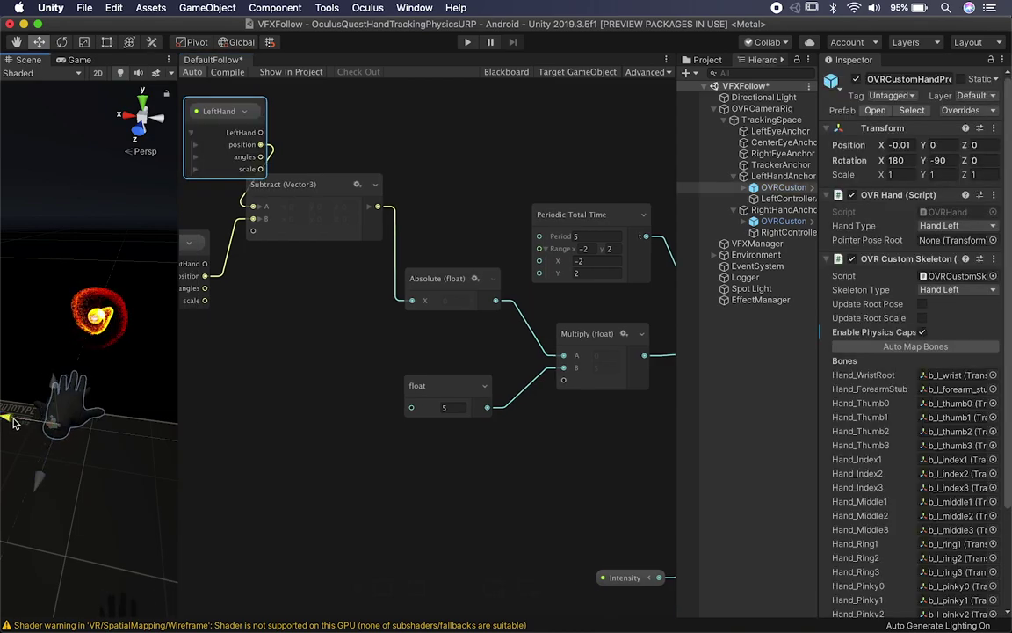
left_click_drag(23, 424, 39, 426)
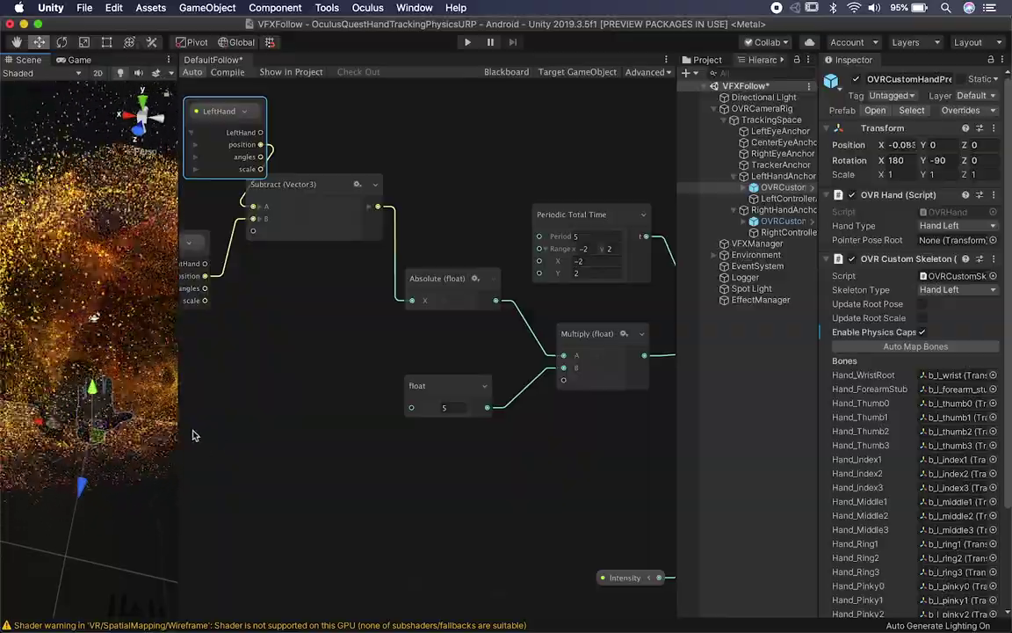
left_click_drag(180, 432, 287, 434)
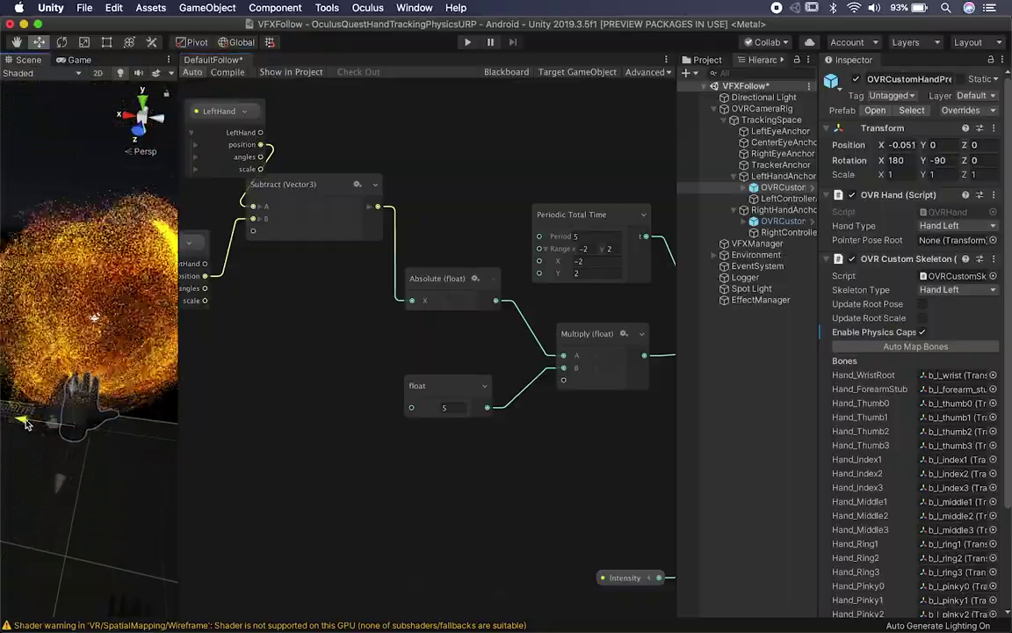
Step: Set the float multiplier to 20 and move the left hand prefab to an X position of about -0.03
left_click(451, 408)
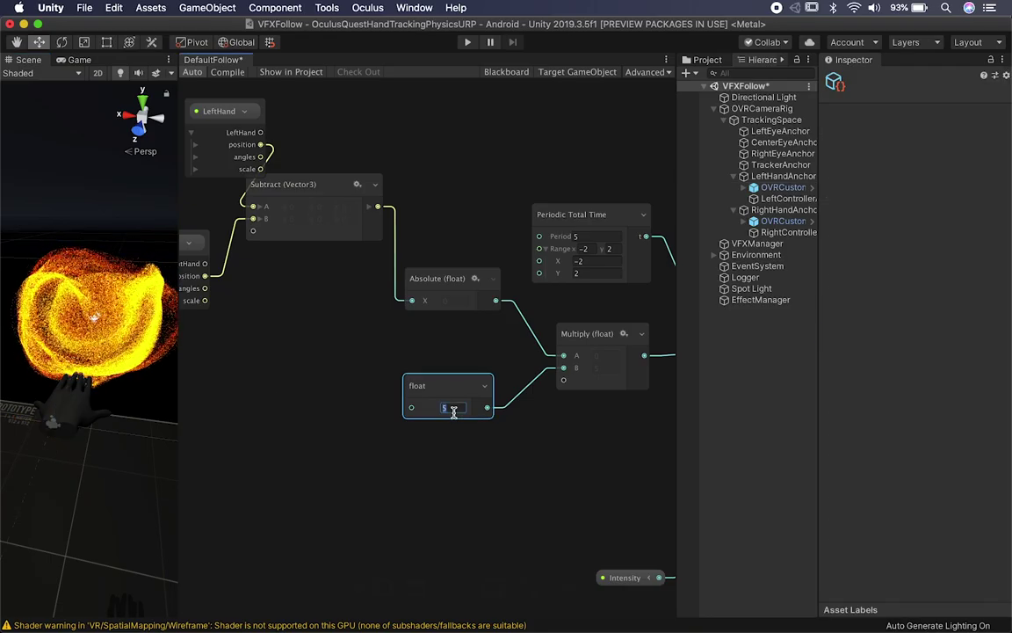
type("20")
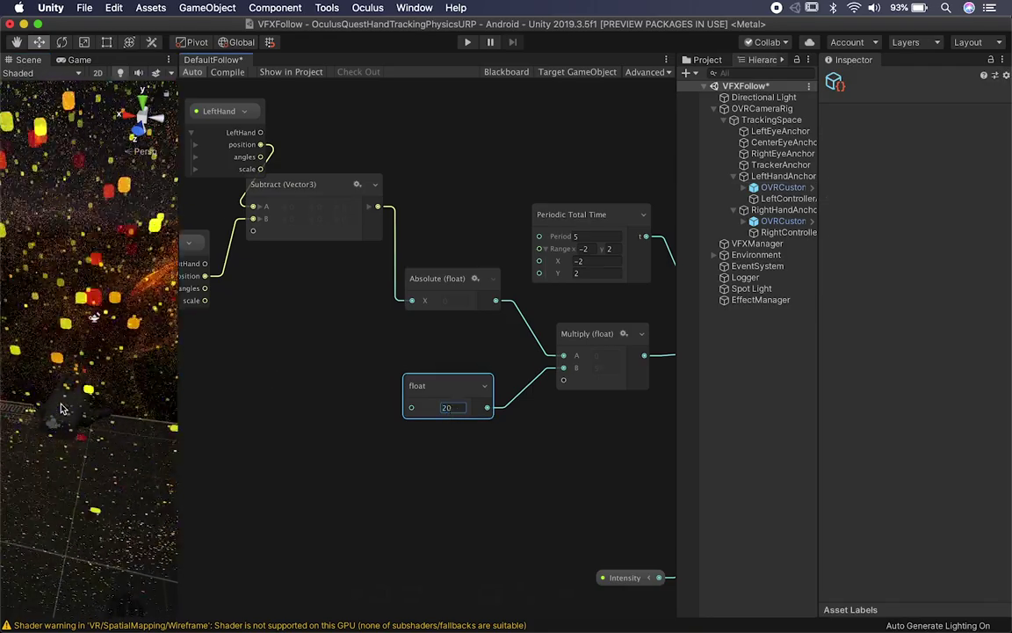
left_click(61, 408)
left_click(65, 410)
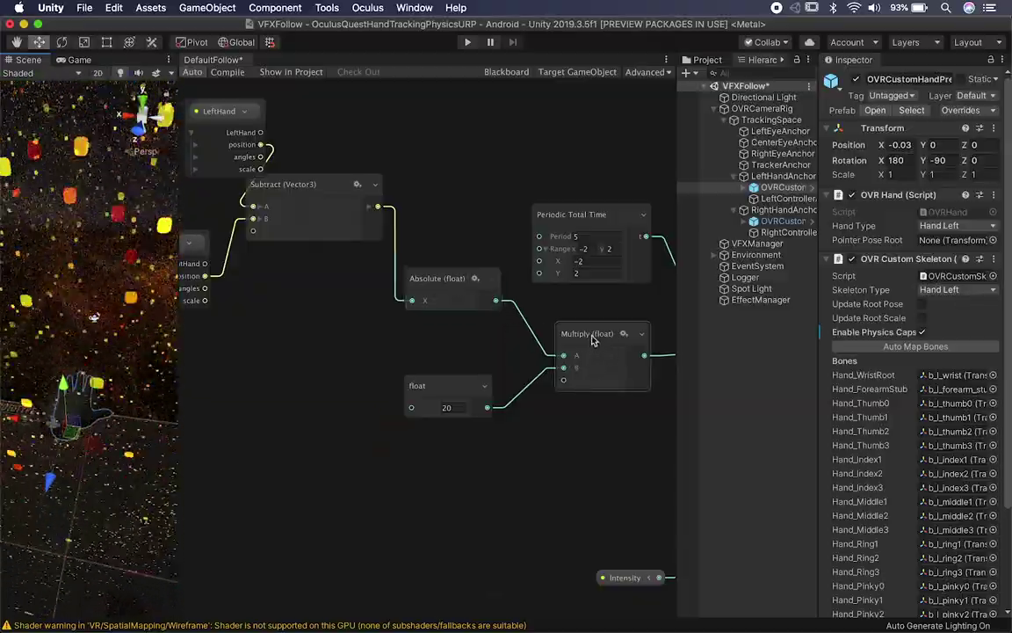
Step: Set the float multiplier to 3 and move the right hand prefab to an X position of about -0.132
left_click(456, 408)
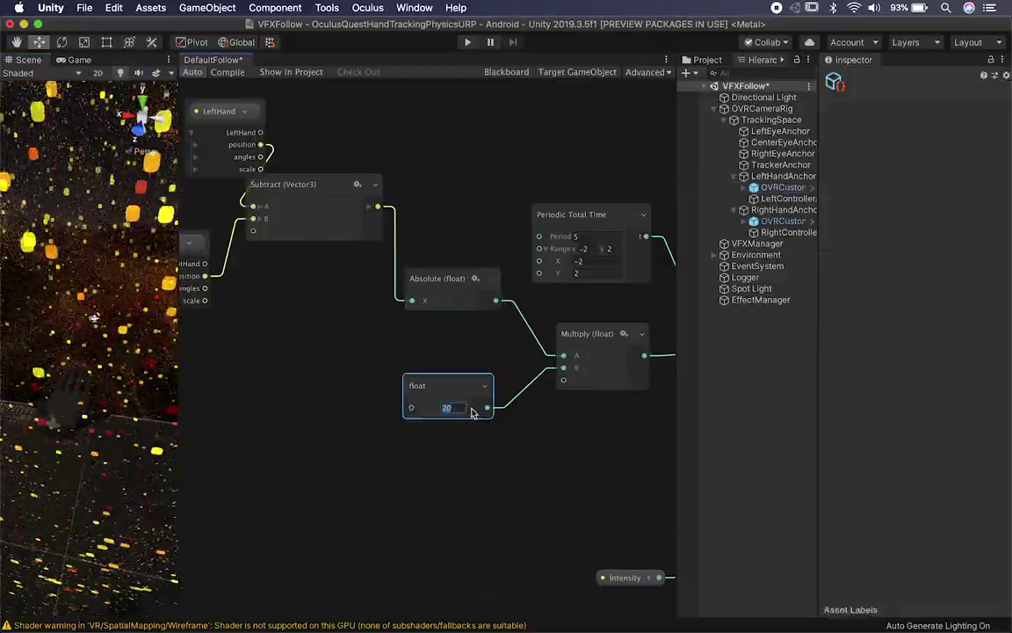
type("3")
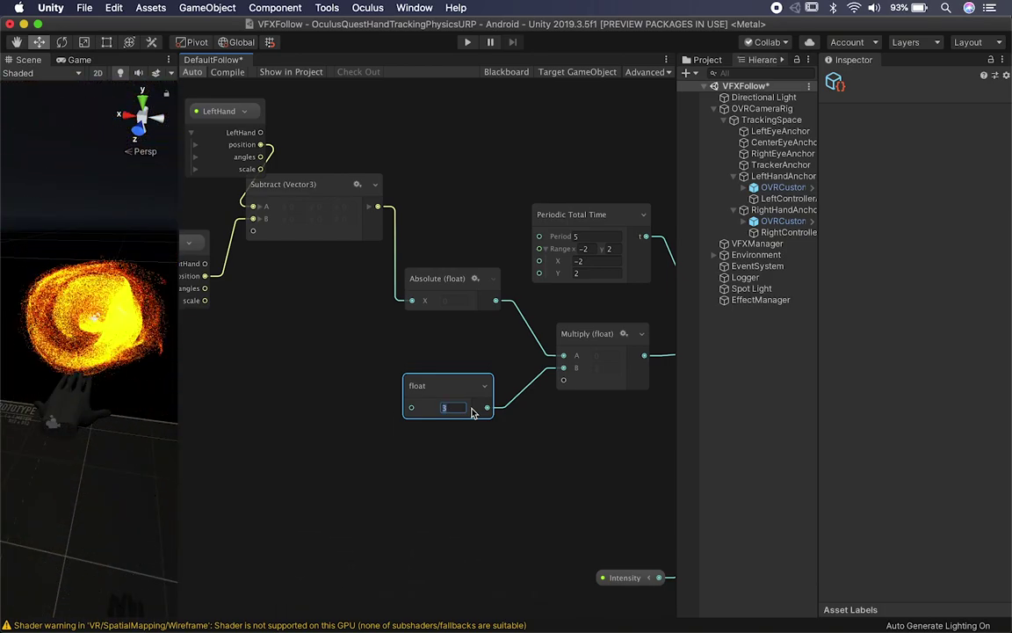
left_click(82, 417)
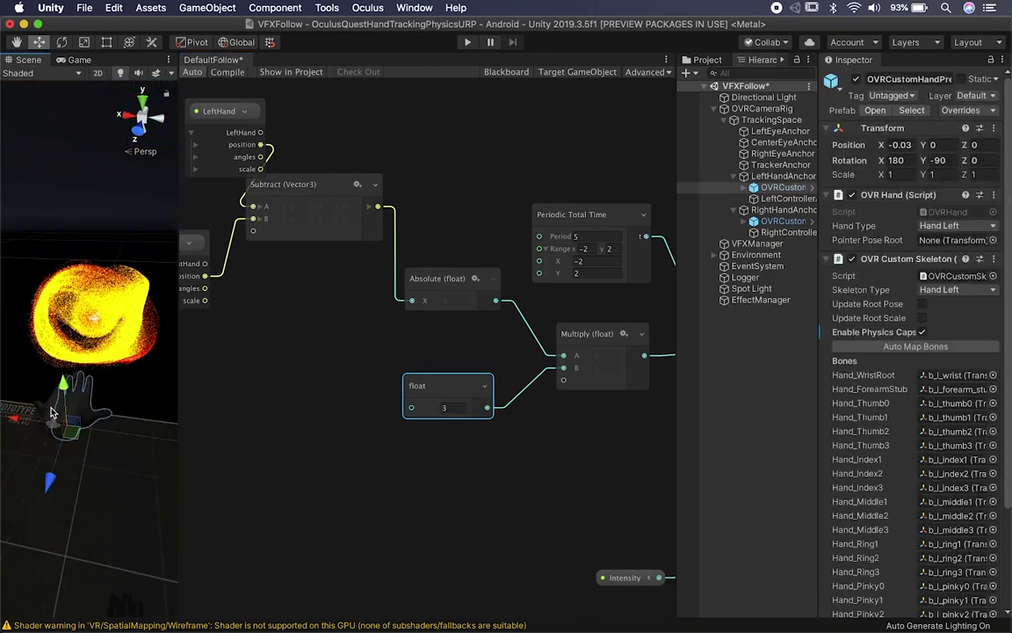
left_click(48, 409)
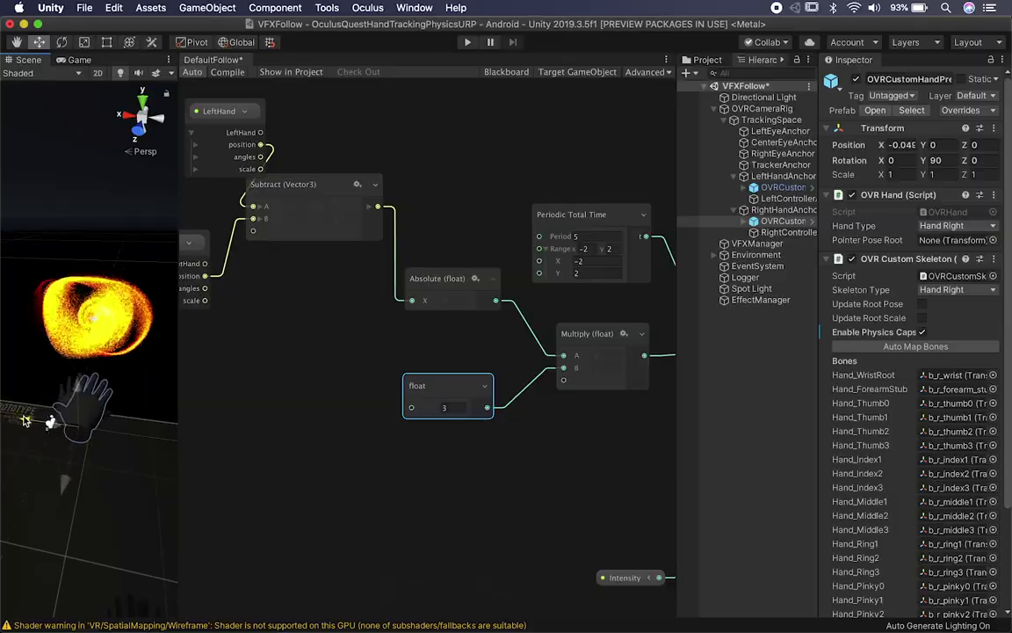
mouse_move(63, 423)
left_mouse_down()
mouse_move(82, 423)
mouse_move(51, 415)
left_mouse_up()
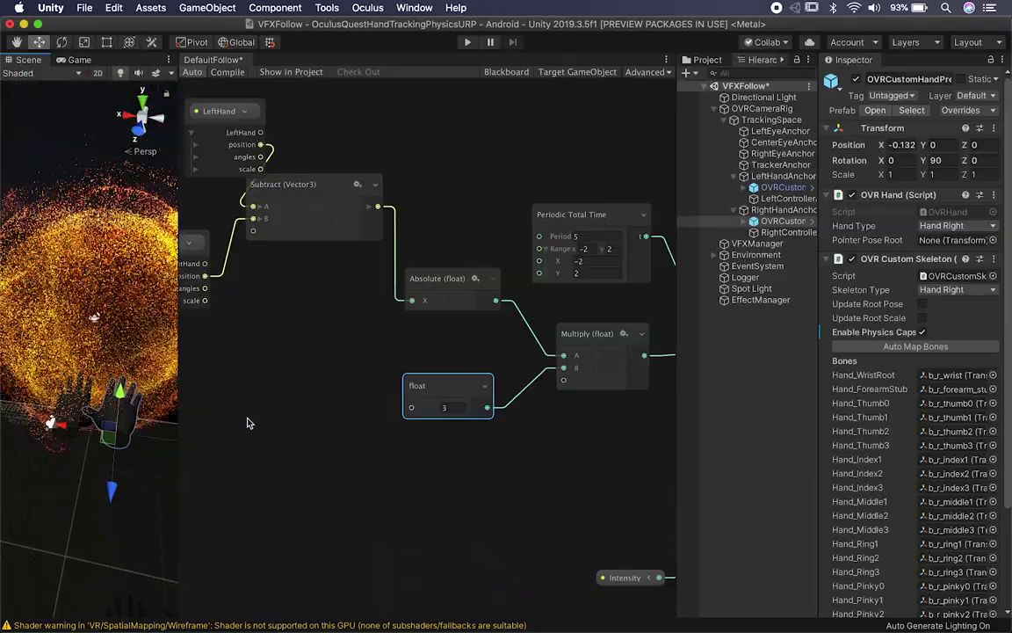
Step: Examine how the Multiply output feeds the Conform to Sphere radius in the Update Particle context
left_click_drag(466, 491, 305, 495, "alt")
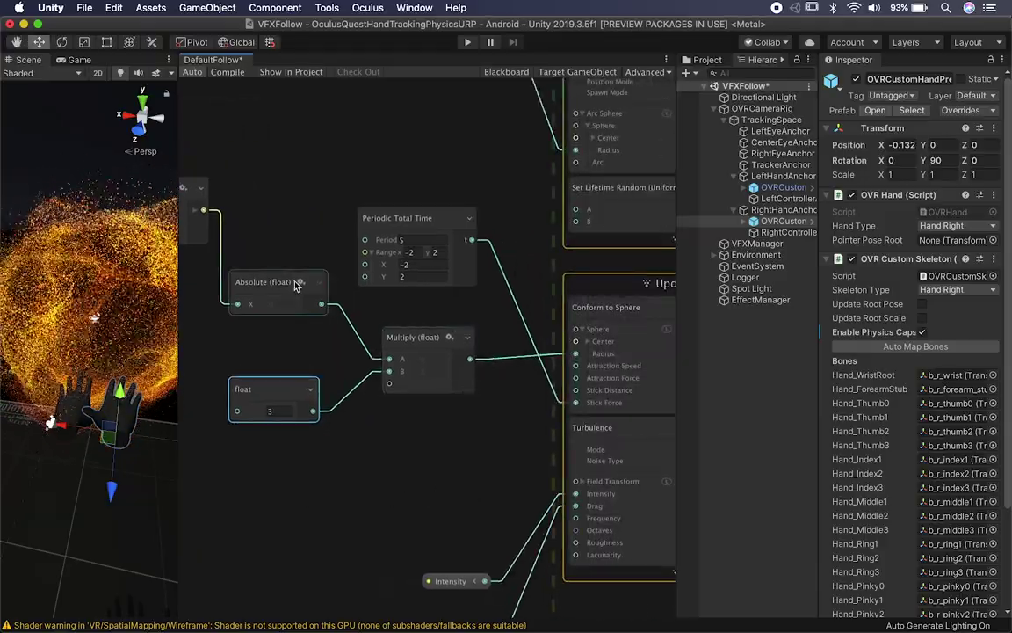
middle_click_drag(513, 425, 387, 422)
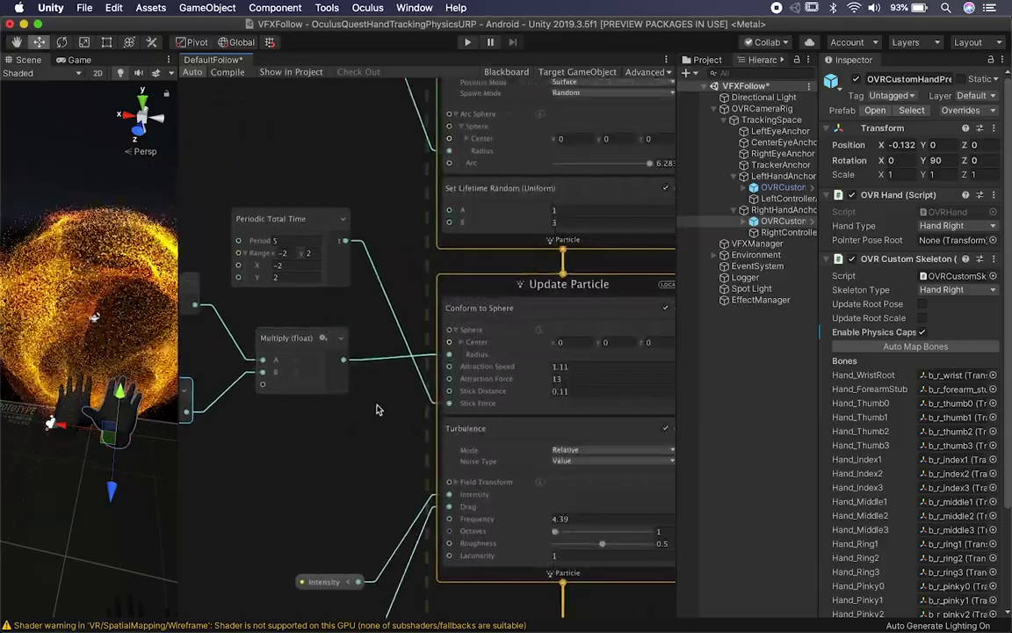
left_click_drag(375, 404, 324, 406, "alt")
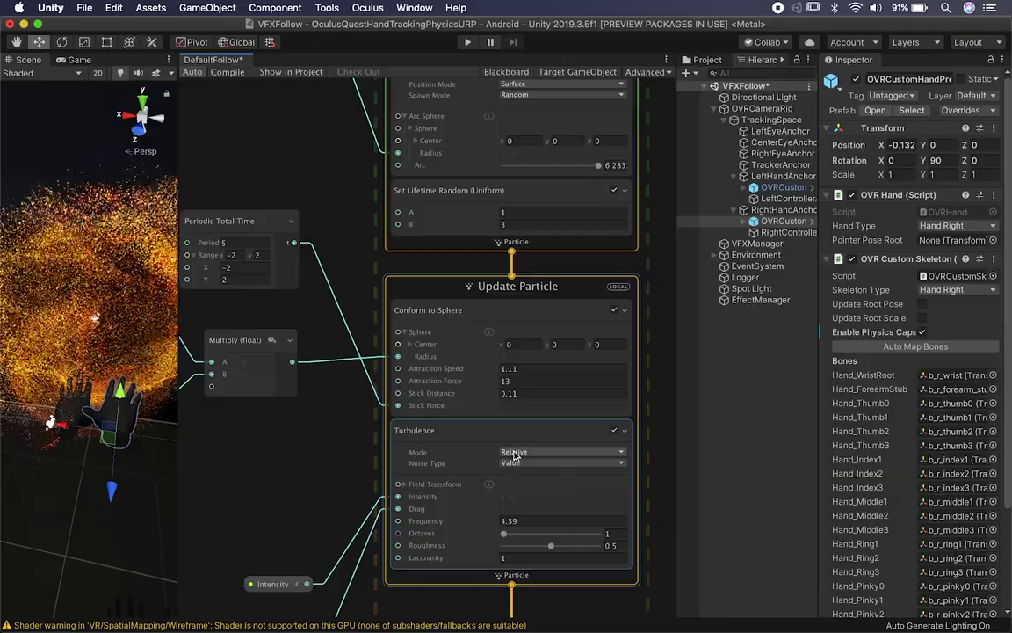
Step: Move the LeftHand node clear of the Subtract node and place the RightHand node directly beneath it
left_click_drag(289, 499, 450, 488, "alt")
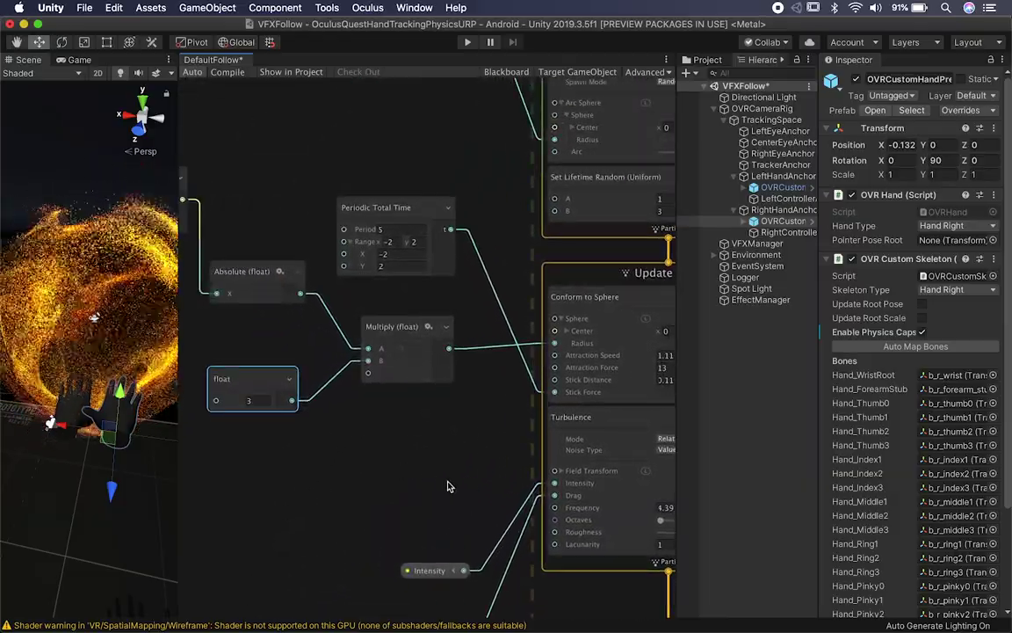
left_click_drag(349, 472, 538, 495, "alt")
left_click_drag(325, 404, 505, 478, "alt")
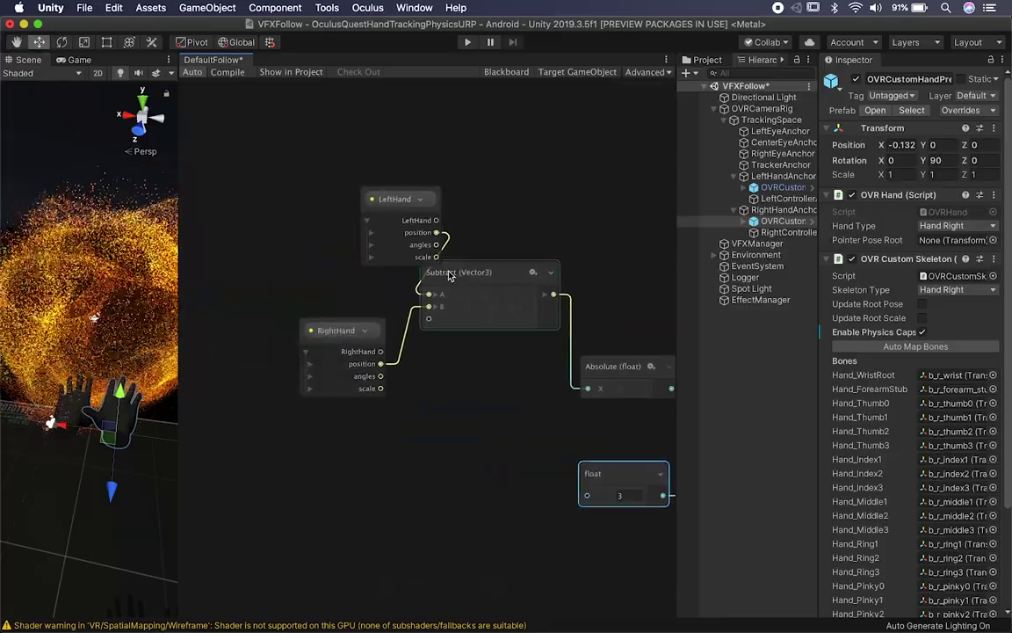
left_click_drag(374, 221, 330, 222)
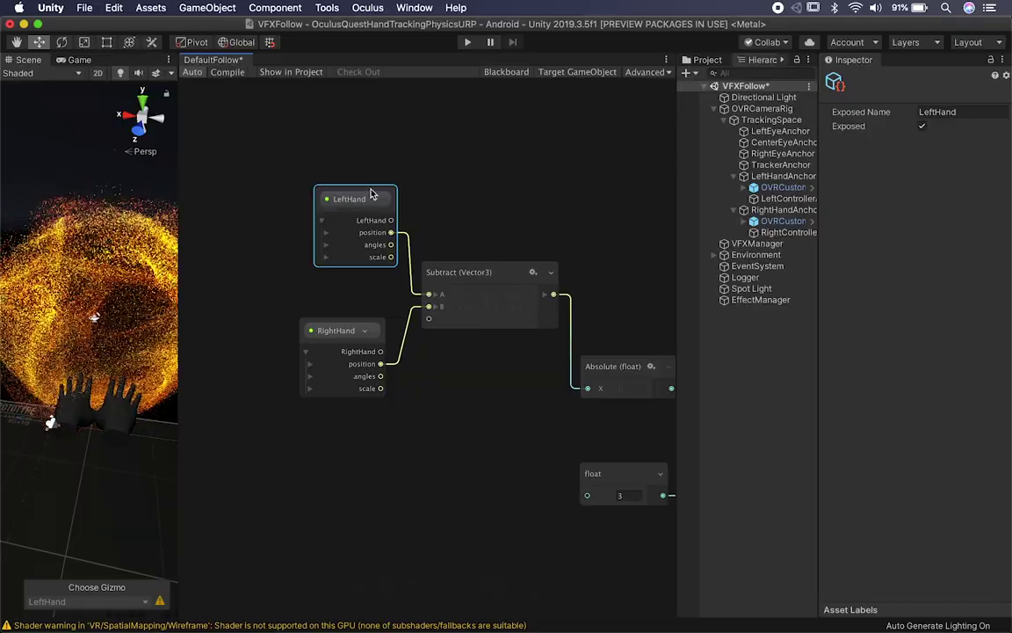
left_click_drag(372, 194, 351, 199)
left_click_drag(337, 326, 331, 292)
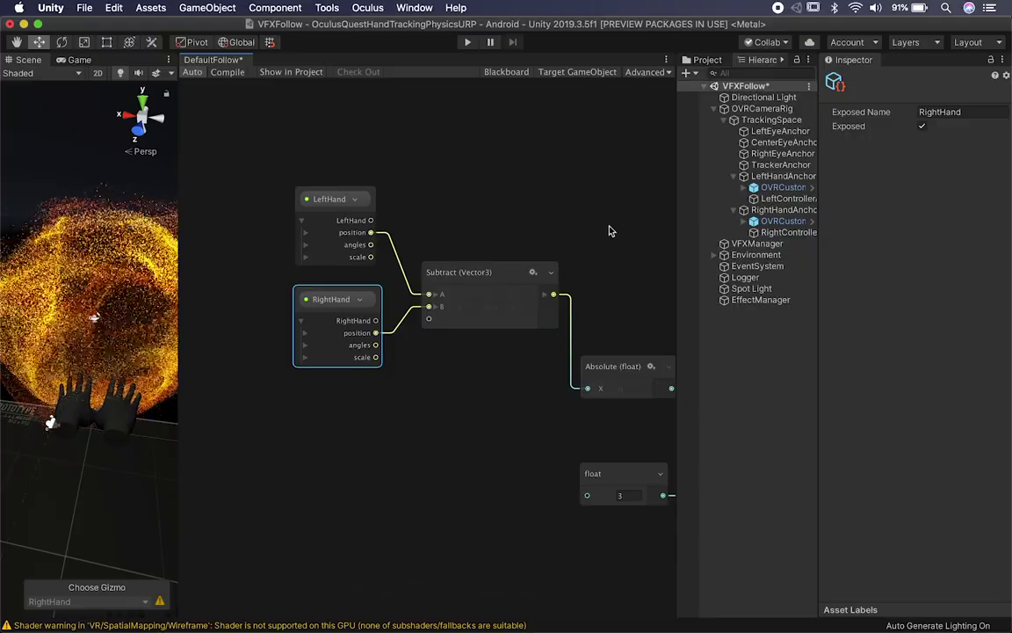
Step: Select the VFXManager object and widen the Inspector to show its Visual Effect properties in full
left_click(739, 243)
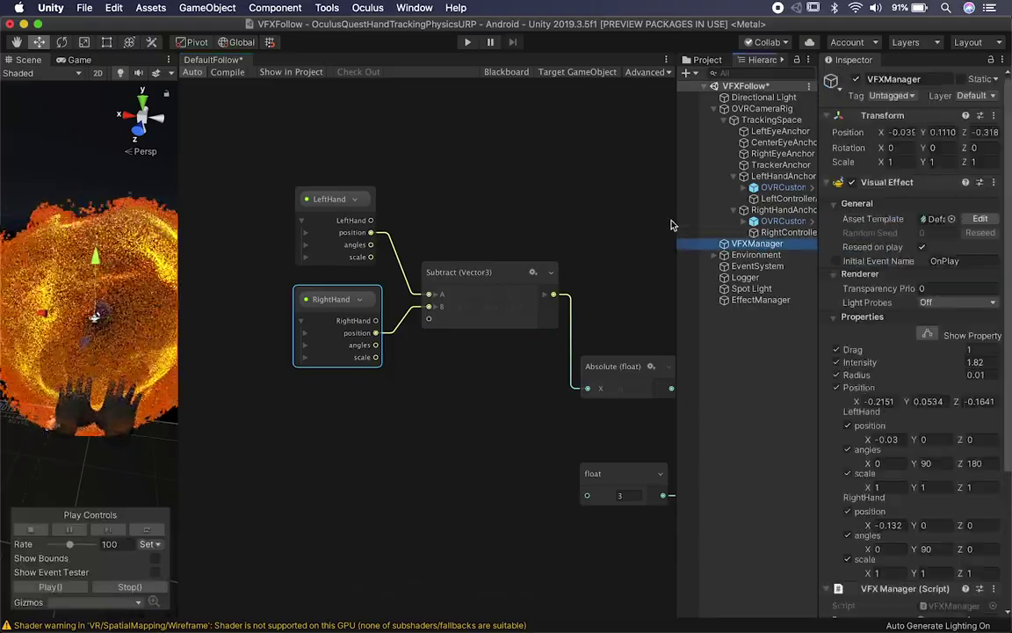
left_click_drag(677, 214, 489, 217)
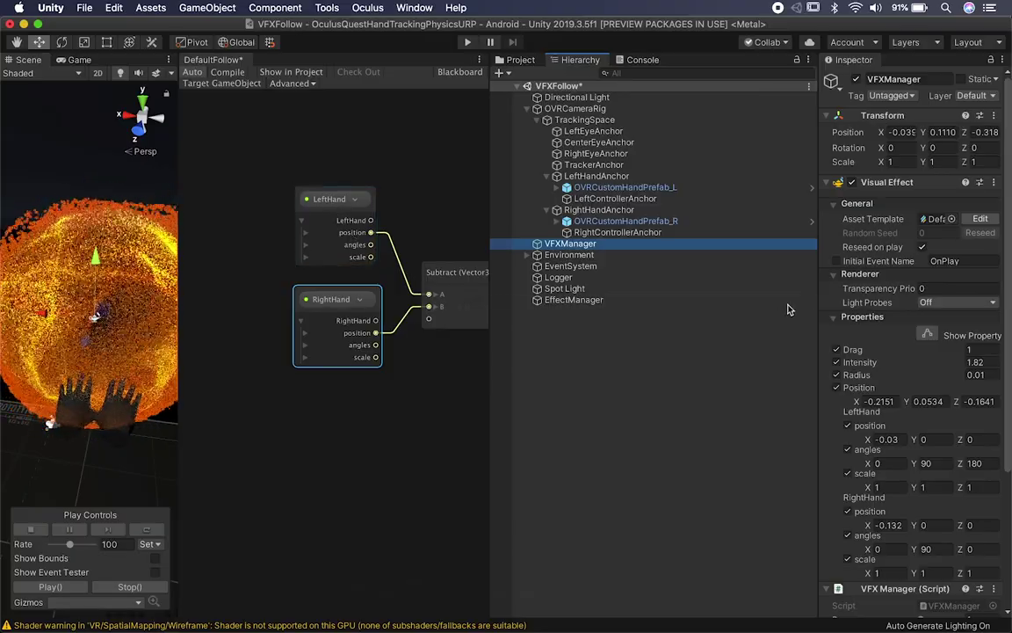
left_click_drag(803, 295, 624, 299)
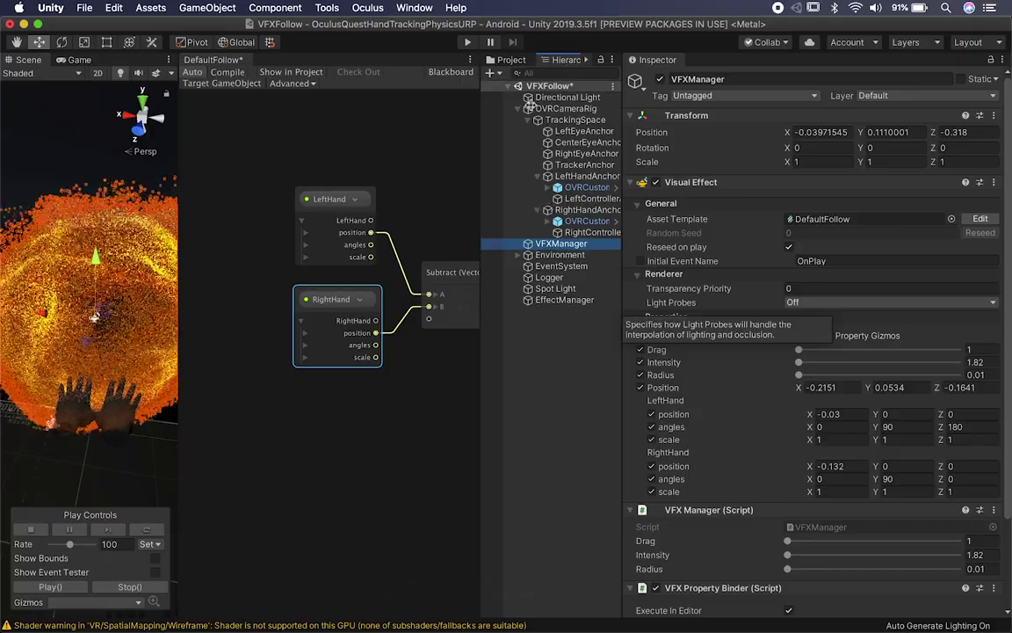
Step: Check VFXManager's property bindings and look up VFX Property Binder among the components that can be added
scroll(707, 474, "down", 4)
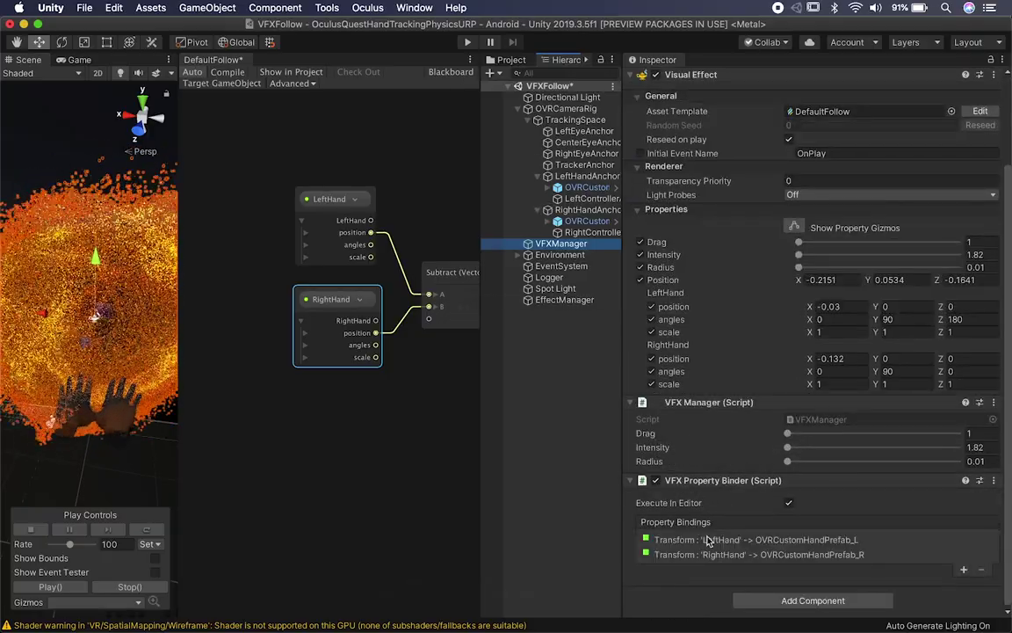
left_click(740, 601)
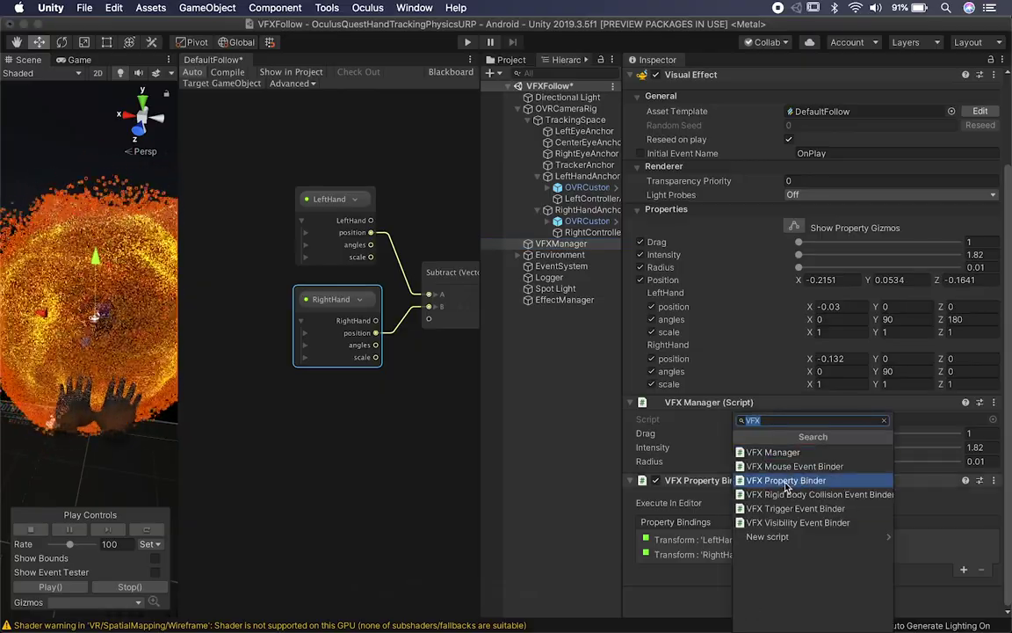
left_click(580, 539)
Step: Select the LeftHand binding in VFX Property Binder and look up the Transform binding types that can be added
left_click(746, 541)
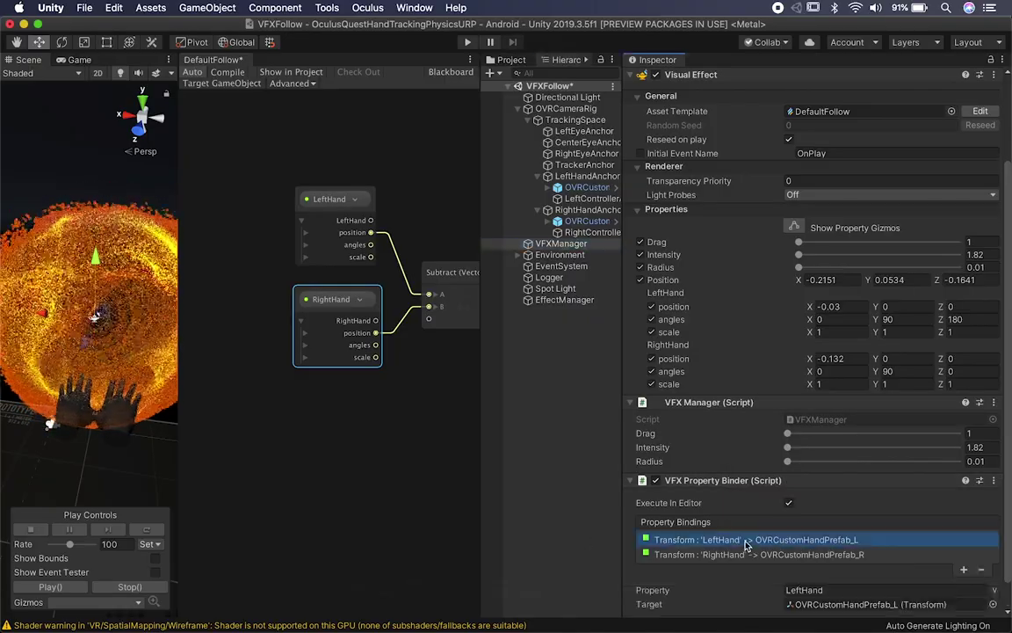
scroll(746, 546, "down", 2)
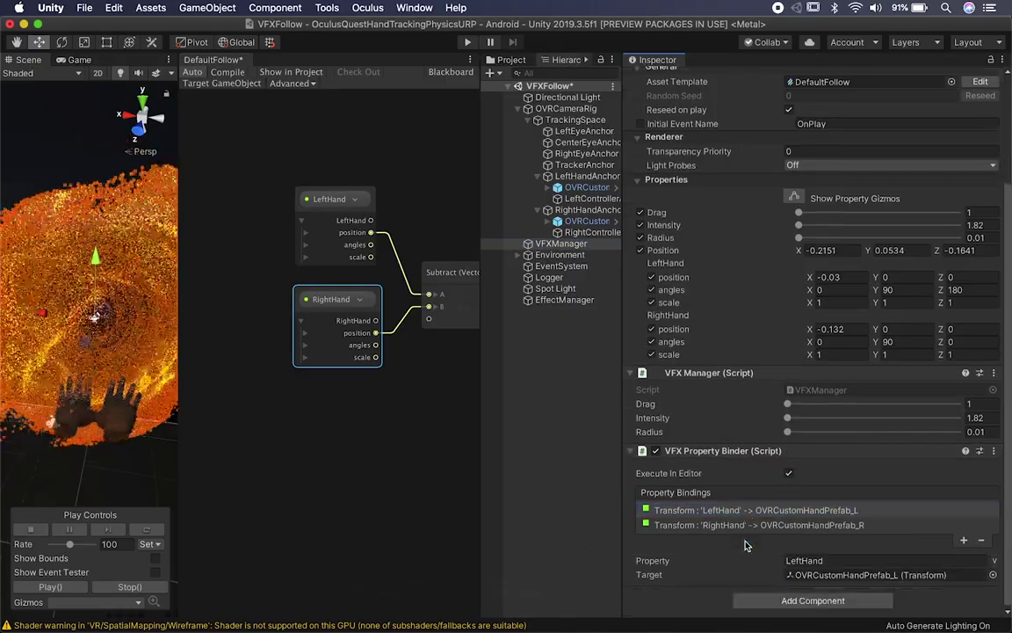
left_click(964, 541)
mouse_move(953, 609)
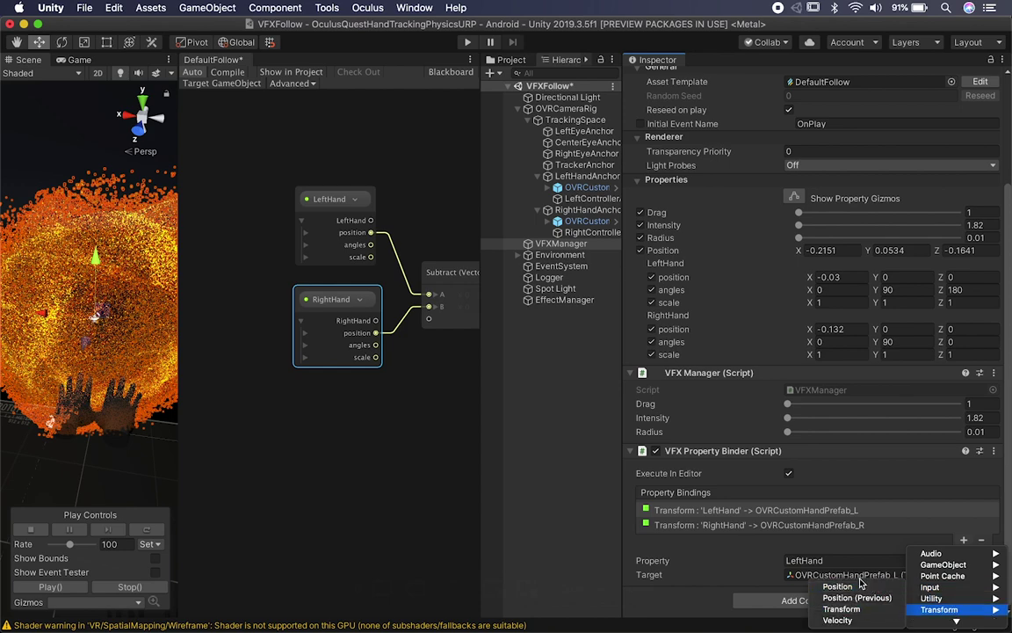
left_click(505, 482)
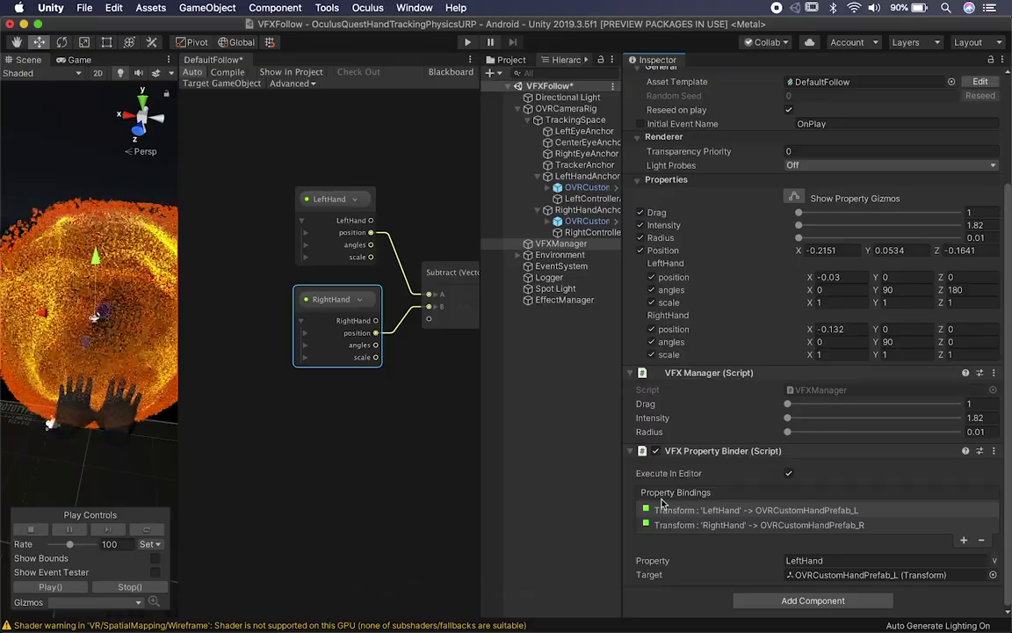
Step: Check the property name of the LeftHand binding and locate the target hand prefabs of the LeftHand and RightHand bindings in the scene
left_click(800, 560)
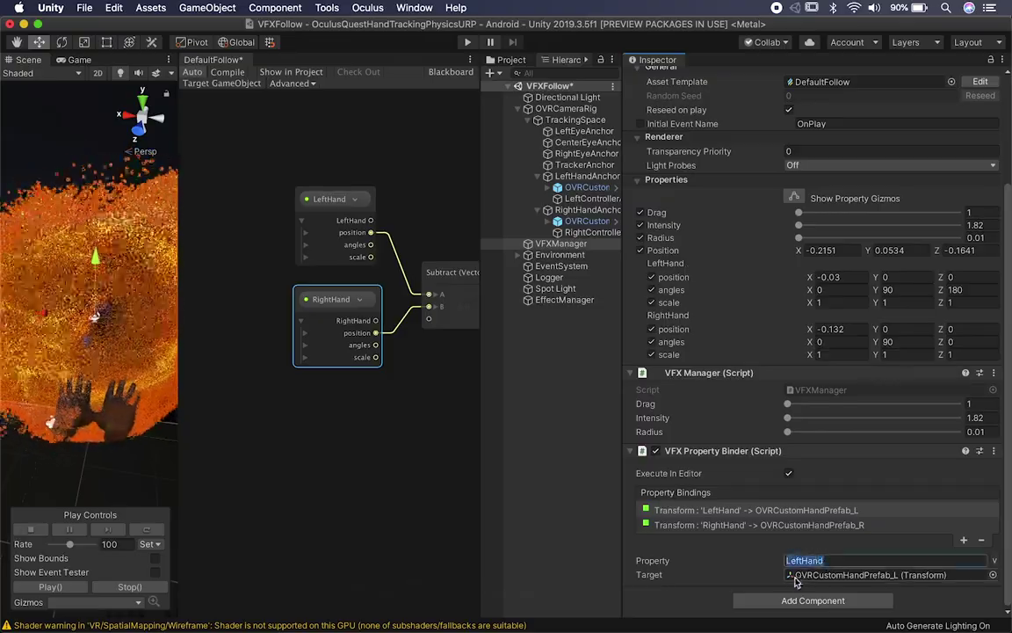
left_click(803, 575)
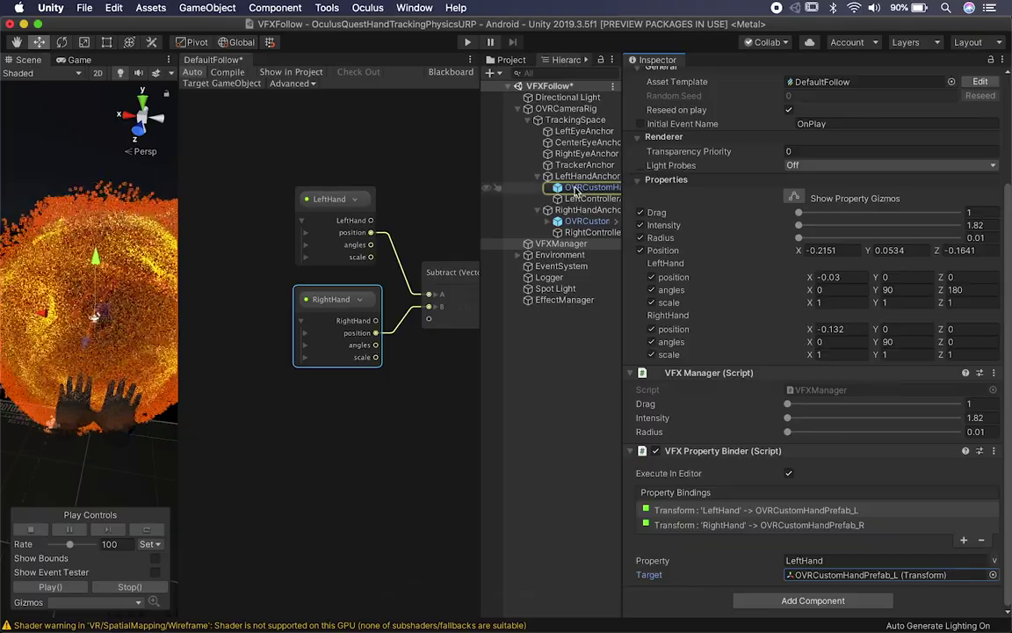
left_click(713, 524)
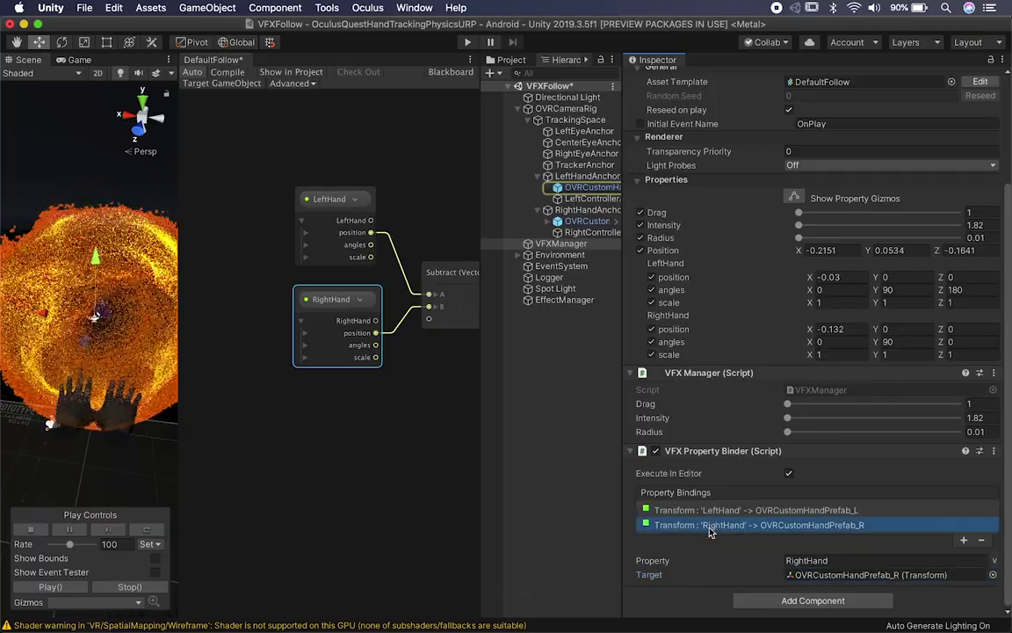
left_click(804, 578)
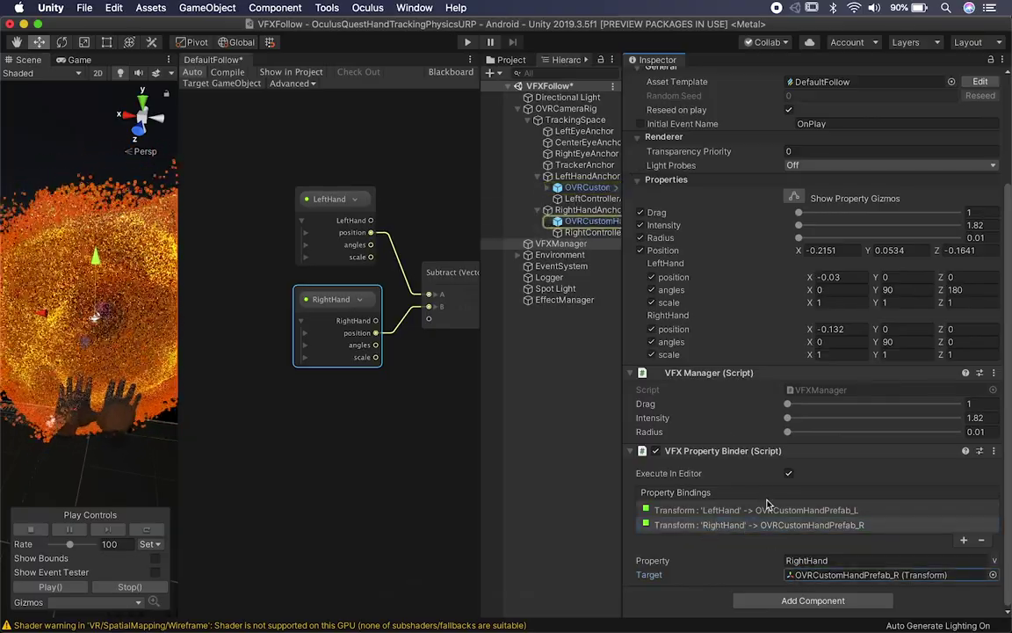
Step: Narrow the Inspector, Hierarchy and VFX graph areas to enlarge the Scene view around the particle effect and hands
left_click_drag(620, 402, 793, 397)
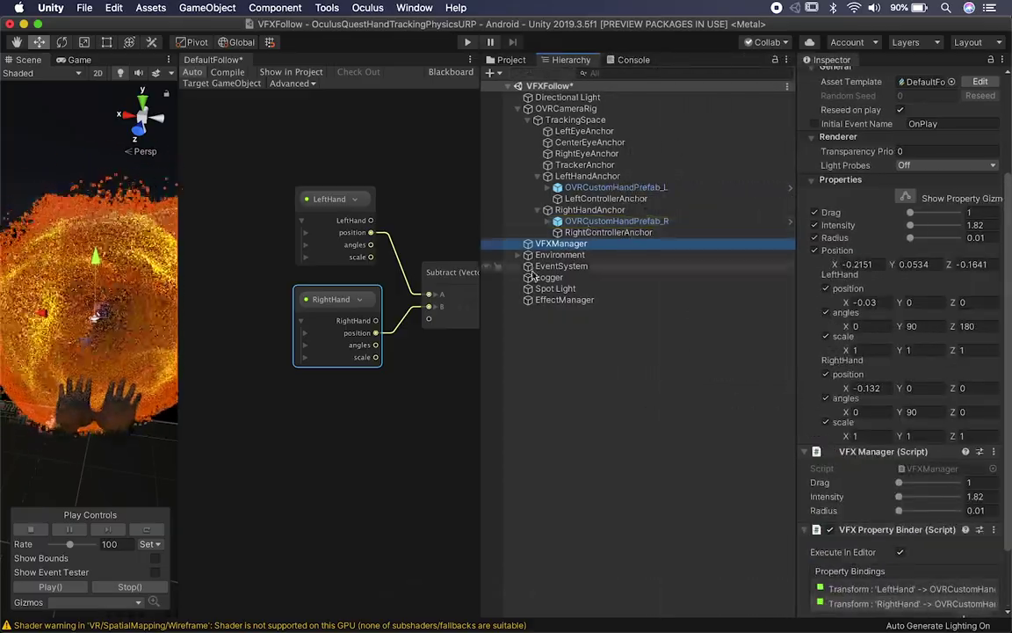
left_click_drag(482, 355, 625, 362)
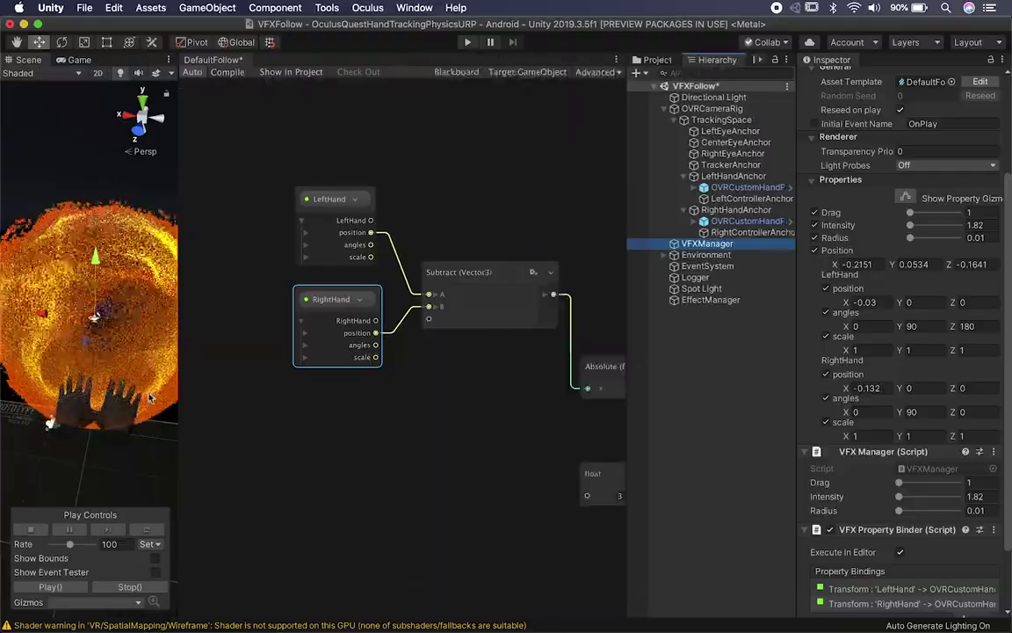
left_click_drag(178, 386, 429, 407)
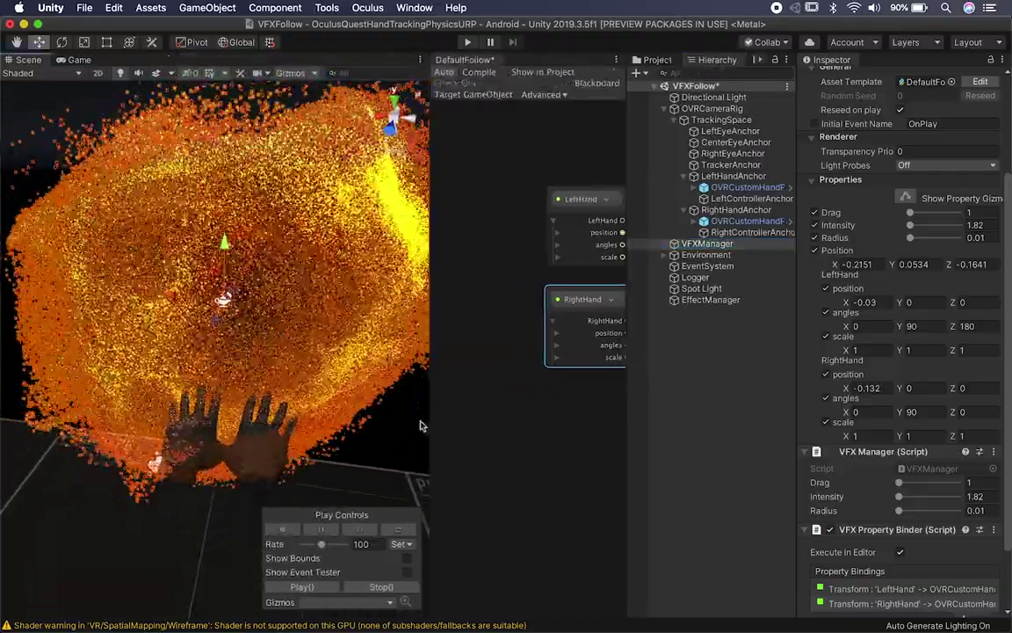
Step: Switch to Finder and preview the DemoVFX.mp4 video from the Desktop folder
key("super+Tab")
key("super+Tab")
key("super+Tab")
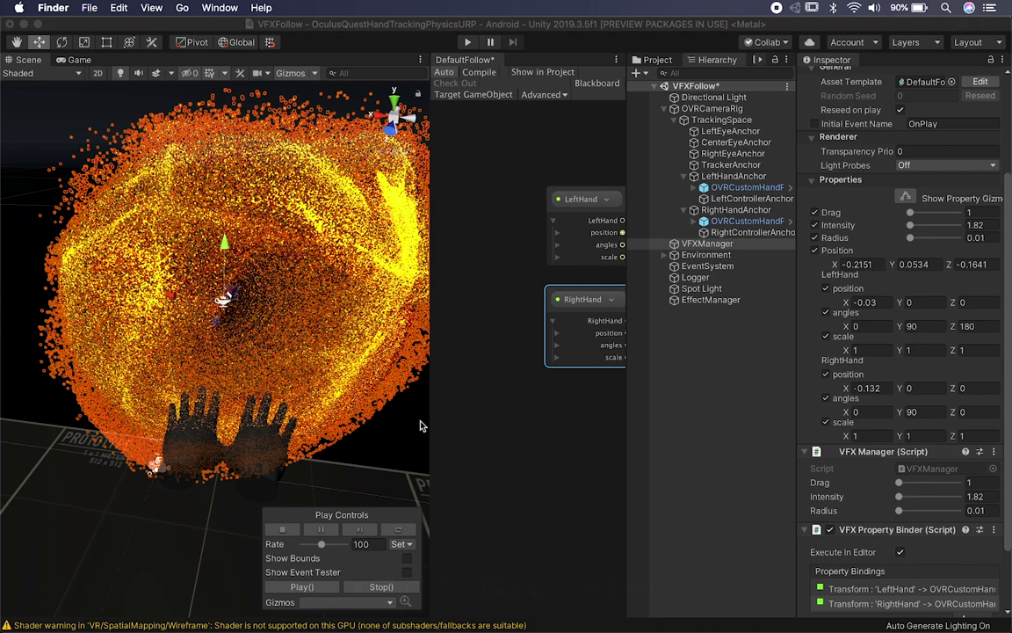
left_click(494, 503)
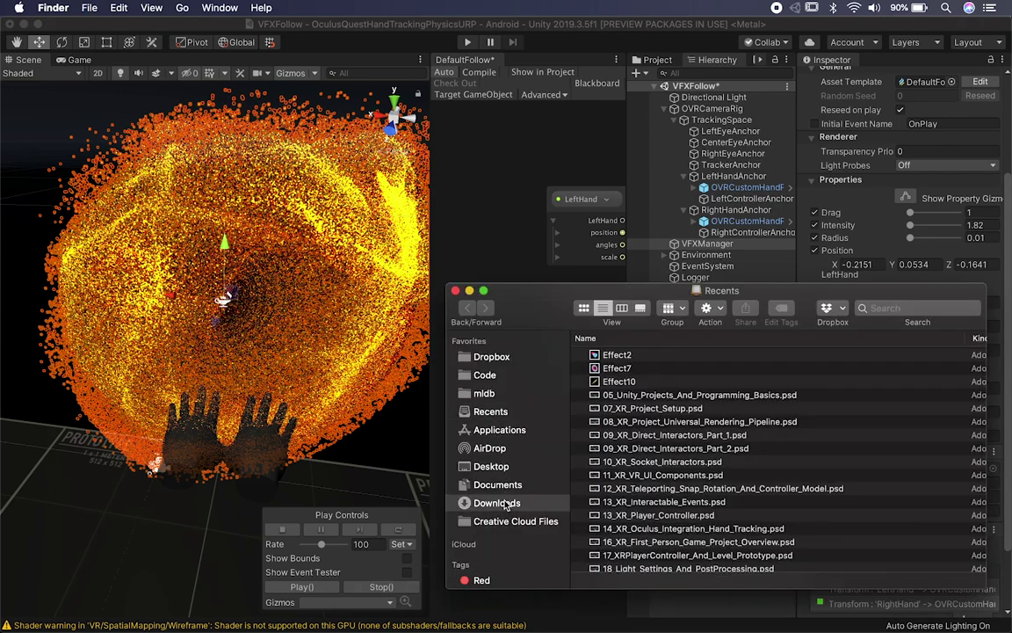
left_click(491, 466)
double_click(654, 355)
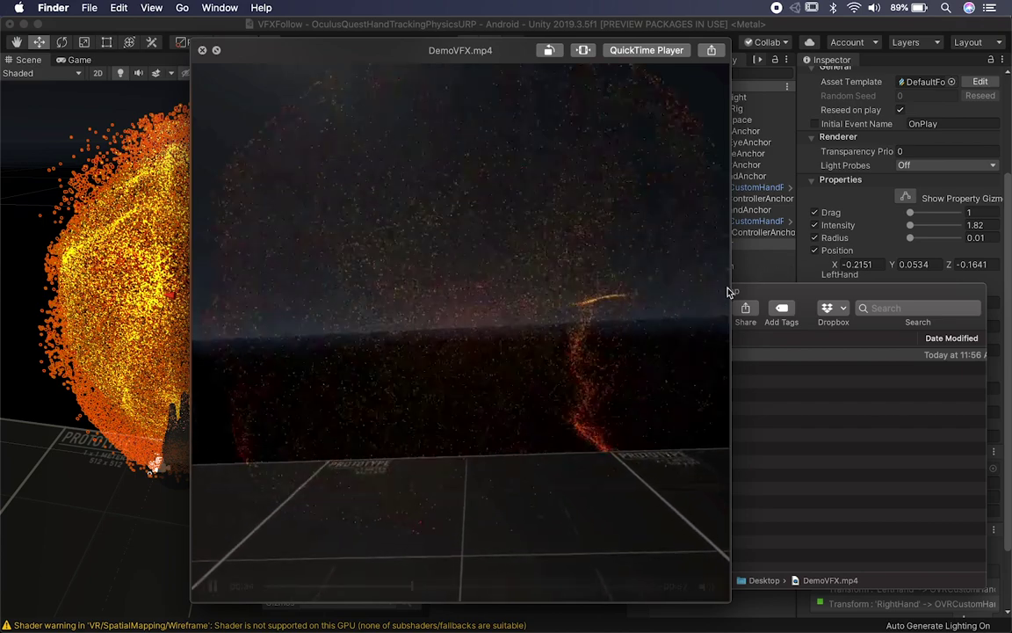
mouse_move(602, 386)
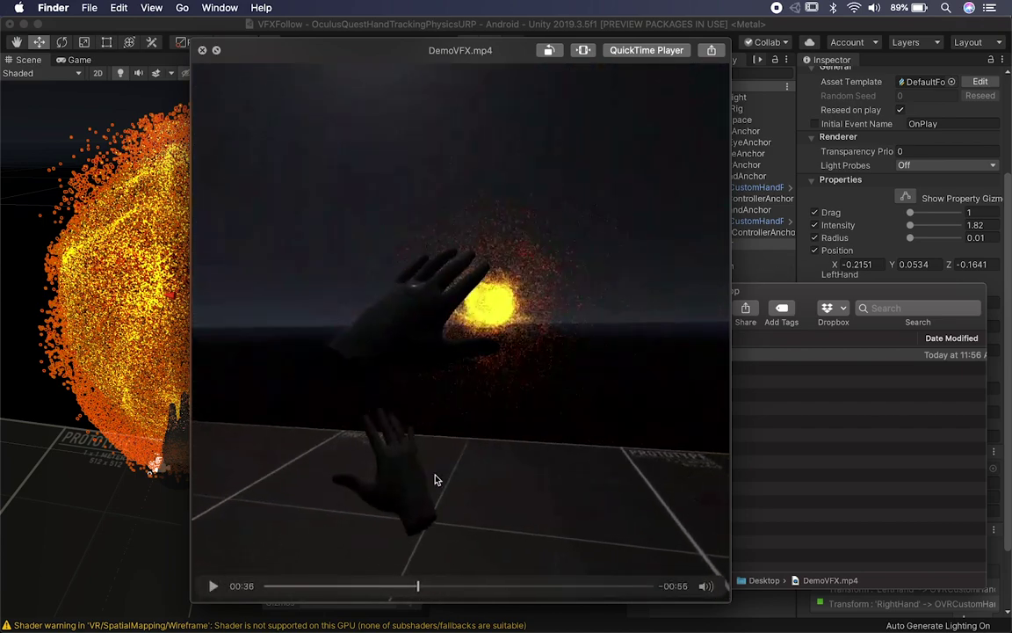